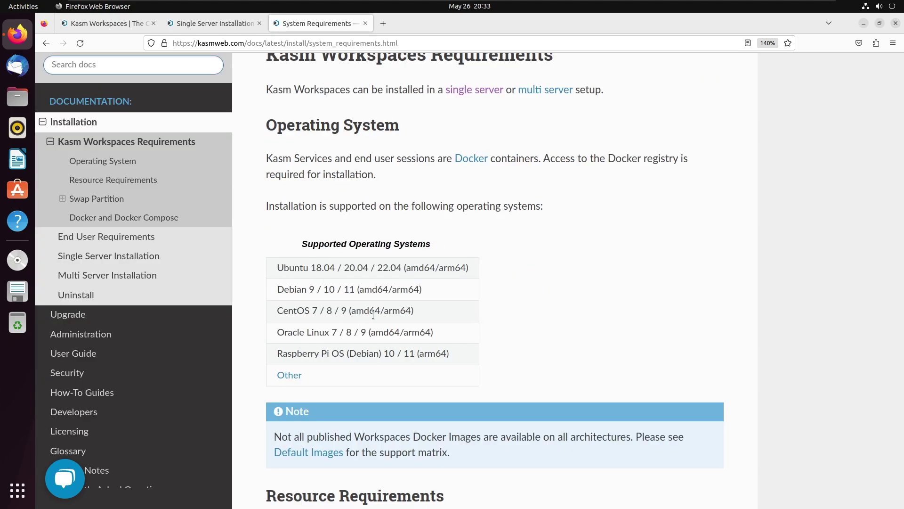
Open a new terminal window with Ctrl+Alt+T
key("ctrl+alt+t")
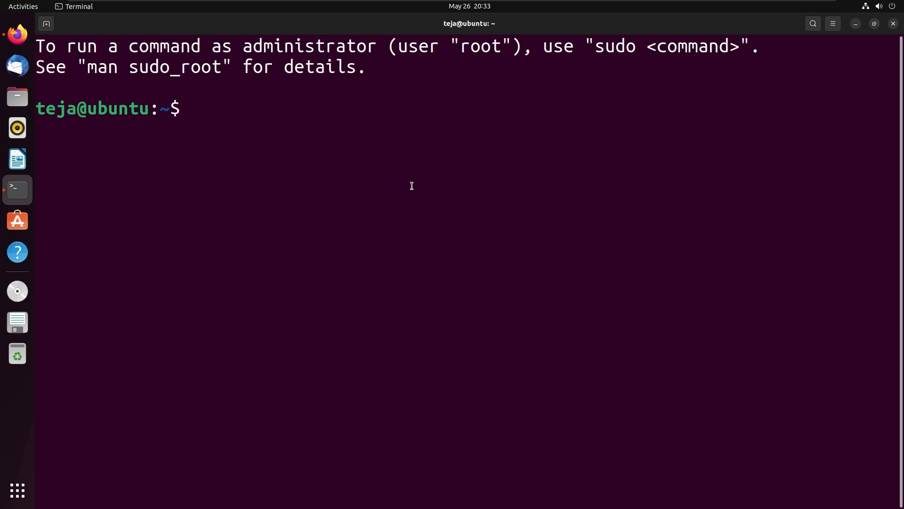
Move into /tmp and copy the curl download command from the Kasm docs
type("cd /tmp")
key("Return")
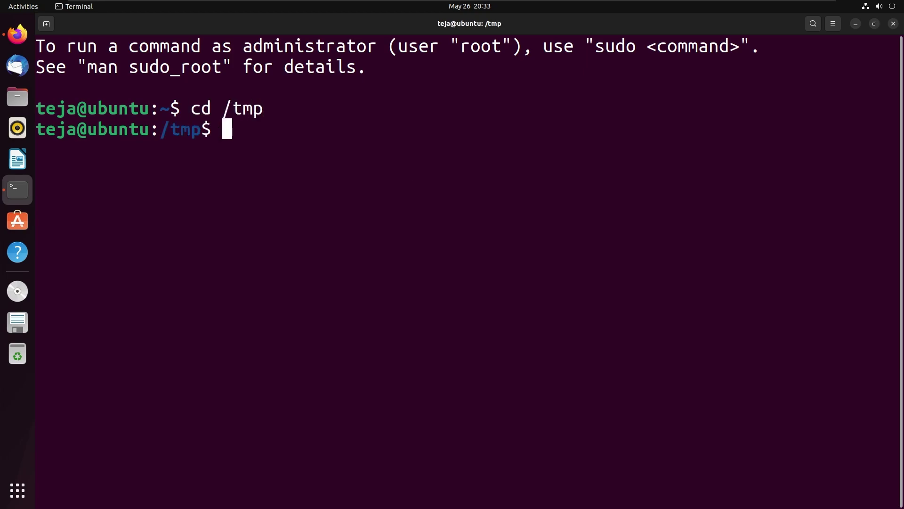
key("alt+Tab")
right_click(449, 351)
left_click(469, 361)
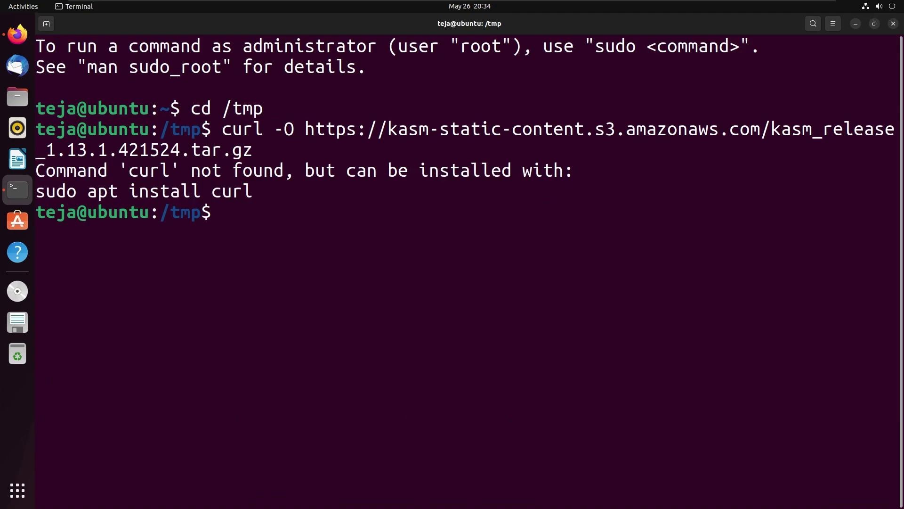
Install curl with sudo apt install, then clear the screen
type("sudo")
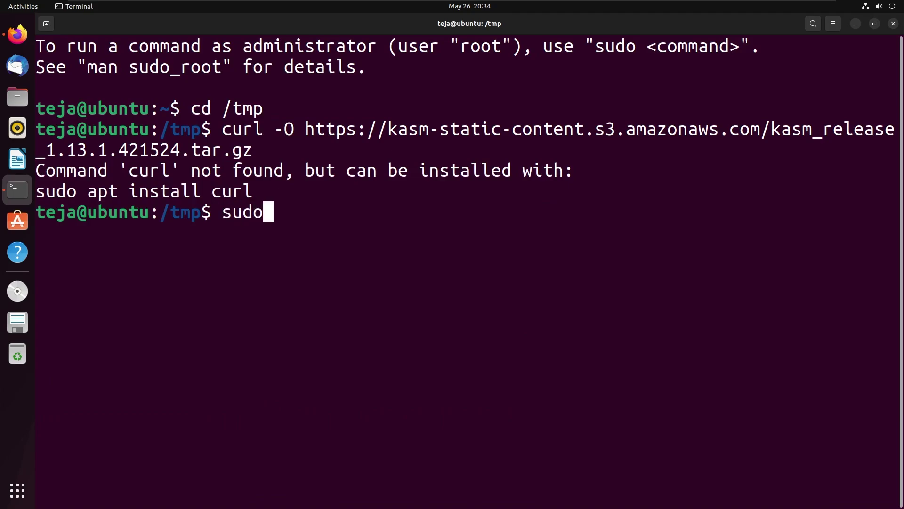
type(" apt inmsta")
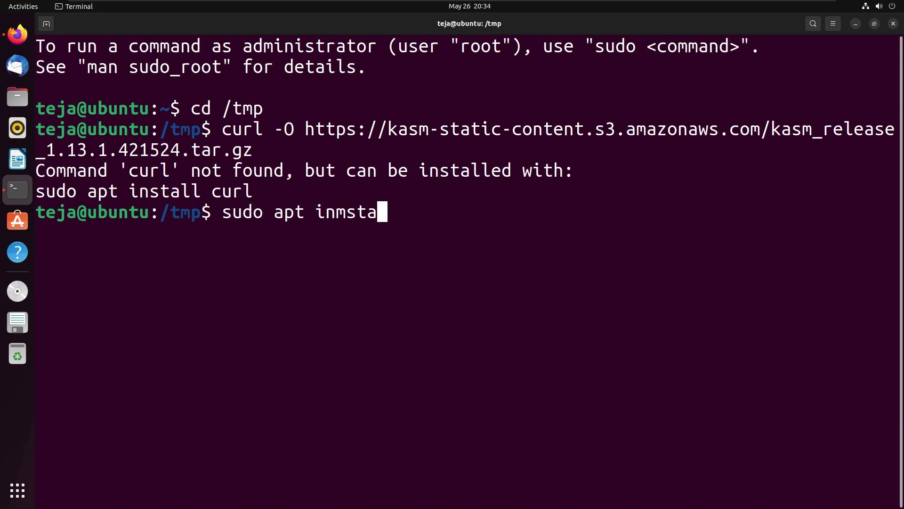
key("BackSpace")
key("BackSpace")
key("BackSpace")
key("BackSpace")
type("stall cu")
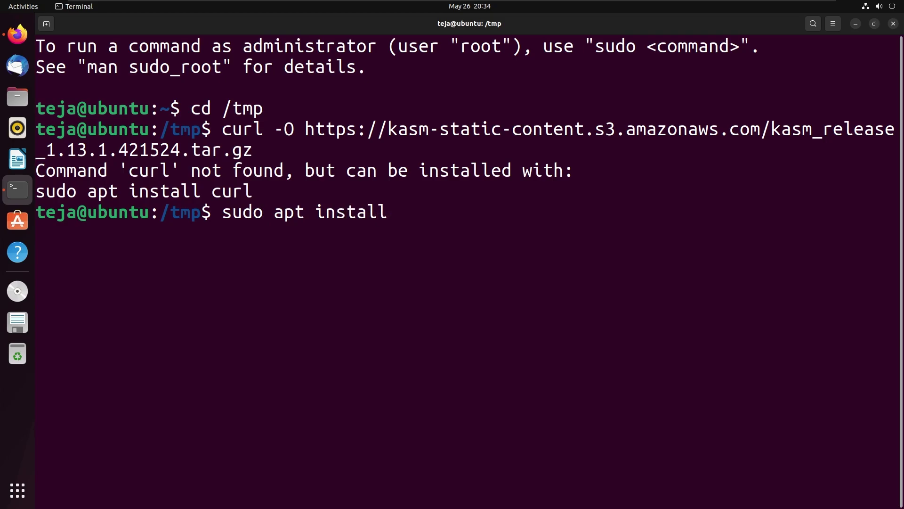
type("cl")
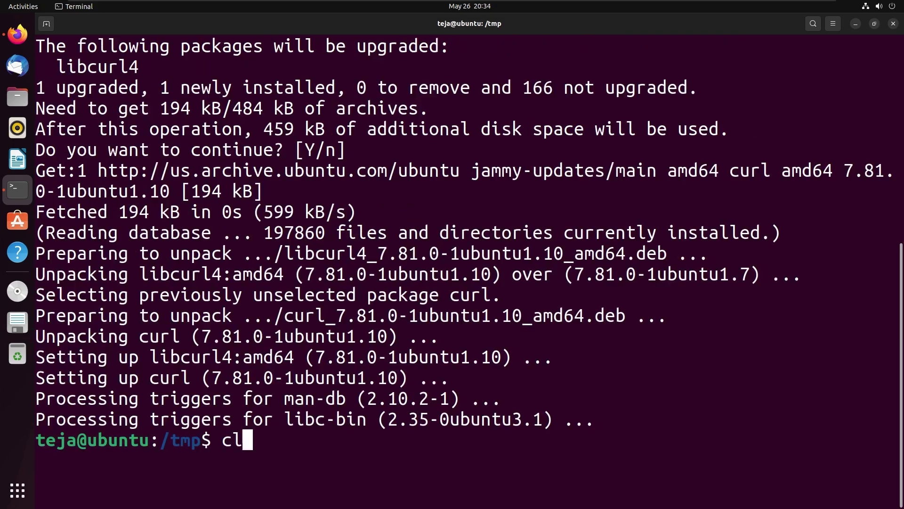
type("ear")
key("Return")
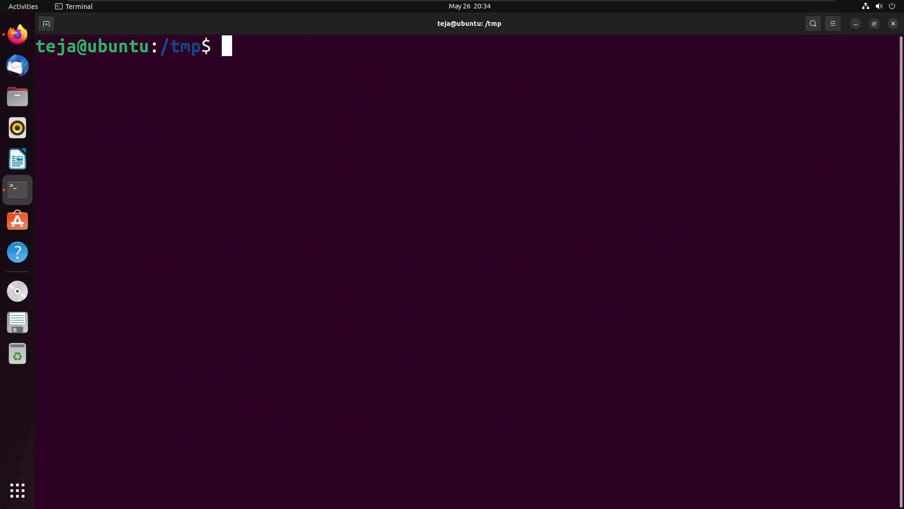
Download kasm_release_1.13.1.421524.tar.gz with the curl -O command and list /tmp to confirm it
type("curl -O https://kasm-static-content.s3.amazonaws.com/kasm_release_1.13.1.421524.tar.gz")
key("Return")
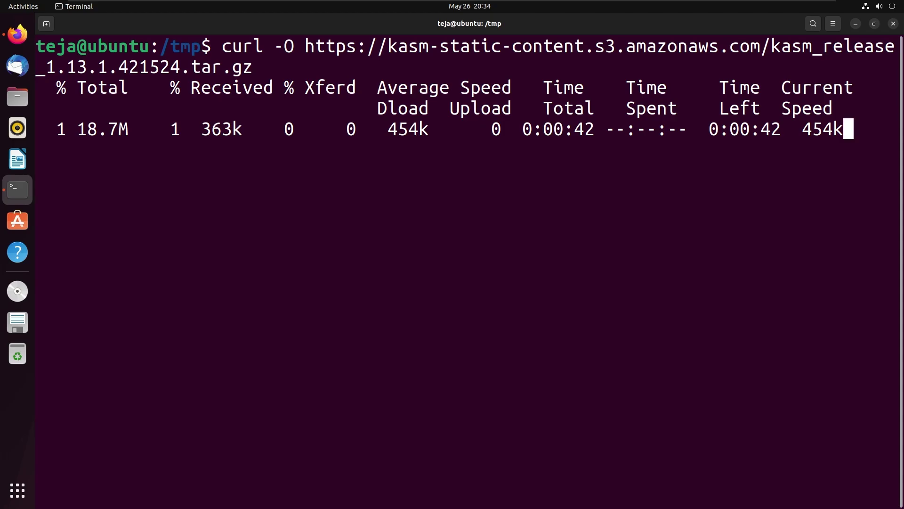
type("ls")
key("Return")
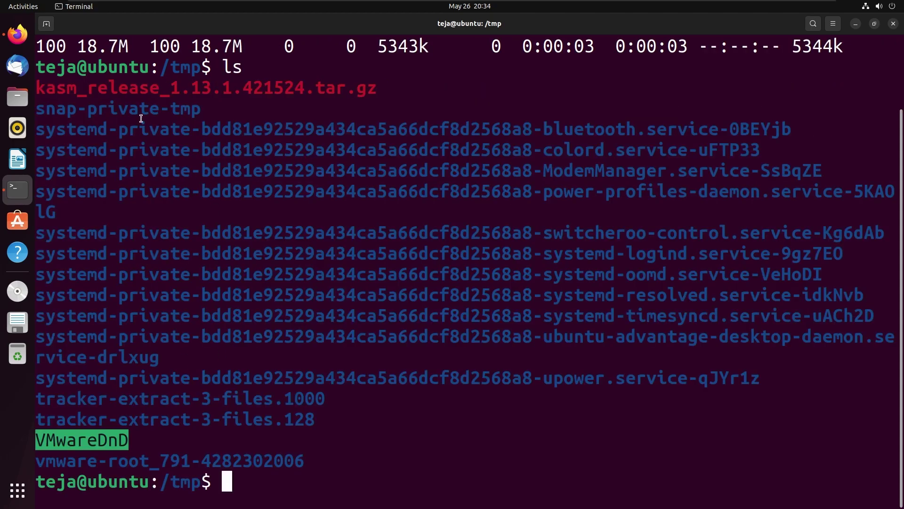
Extract the Kasm release archive in /tmp using the tar -xf command from the guide
double_click(126, 93)
left_click(462, 258)
key("alt+Tab")
right_click(448, 364)
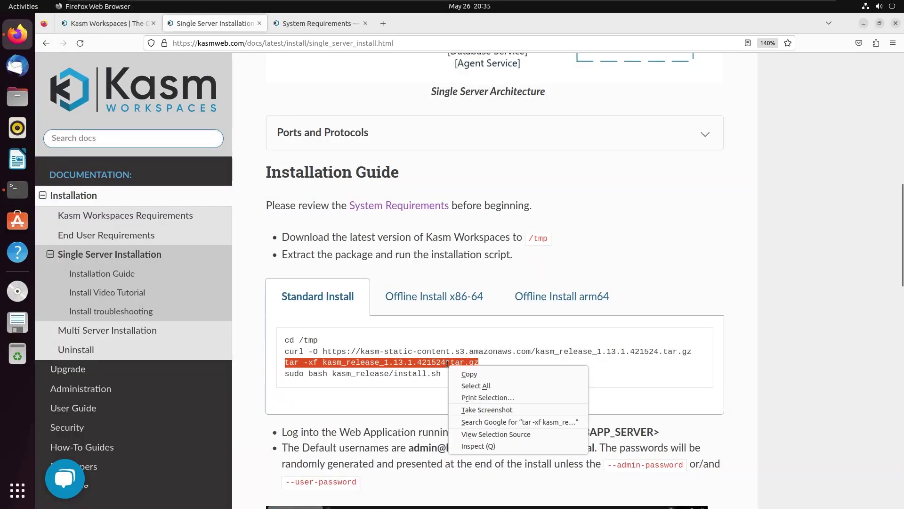
left_click(469, 374)
key("alt+Tab")
key("ctrl+shift+v")
key("Return")
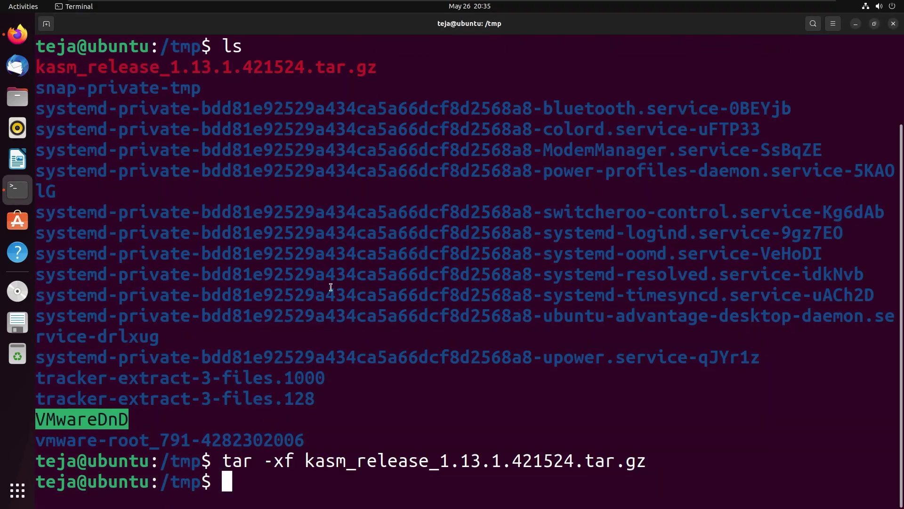
type("ls")
key("Return")
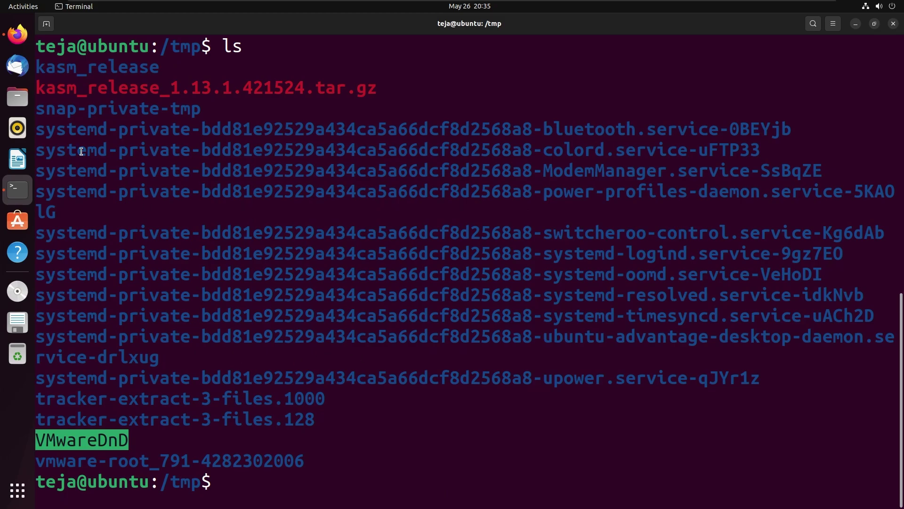
Enter the kasm_release folder, clear the screen and list its contents
double_click(78, 75)
type("cd ka")
key("Tab")
key("Return")
type("clea")
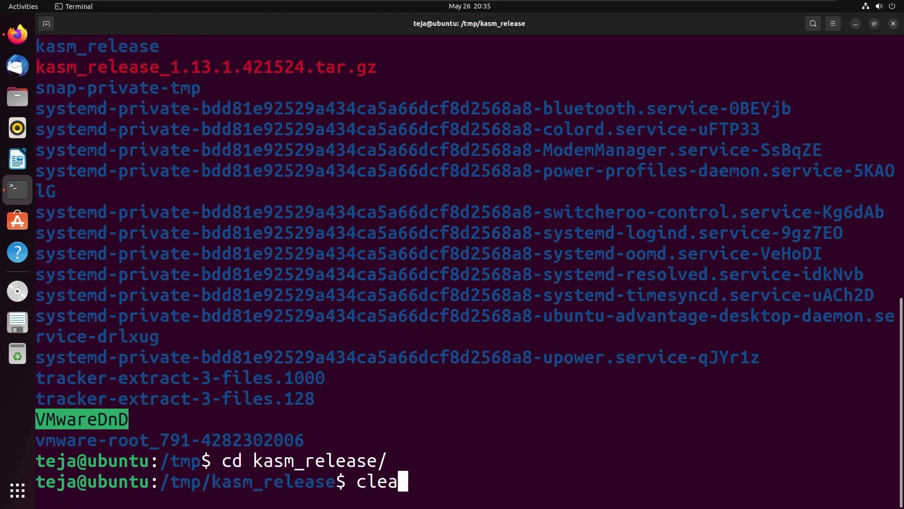
type("r")
key("Return")
type("ls")
key("Return")
Start the Kasm installer with sudo ./install.sh
double_click(431, 66)
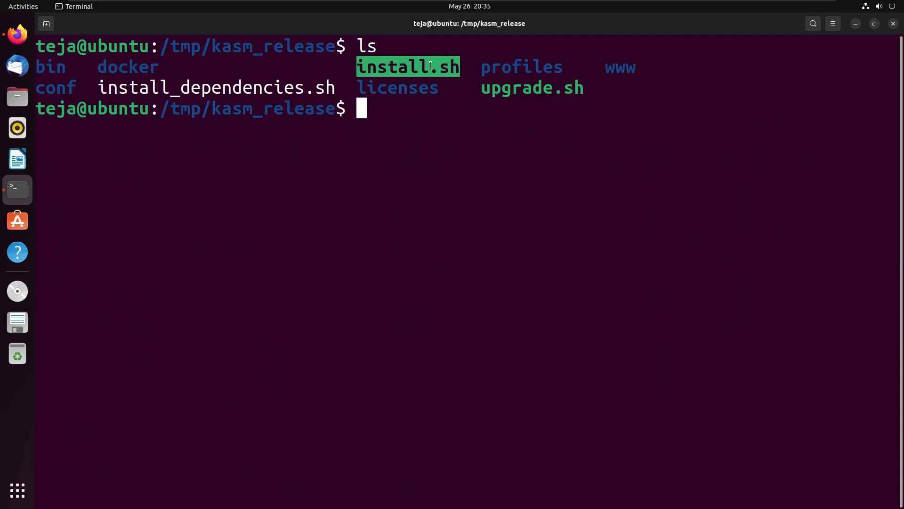
left_click(425, 112)
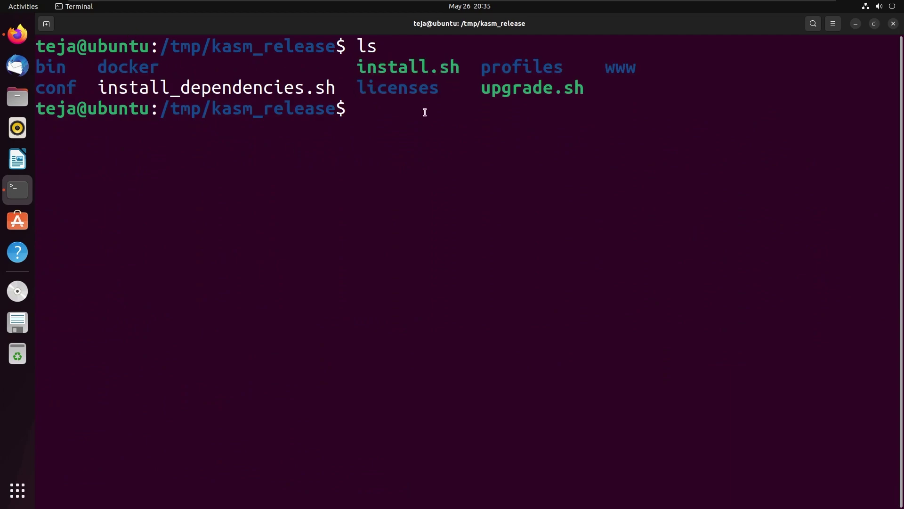
type("sudop")
key("BackSpace")
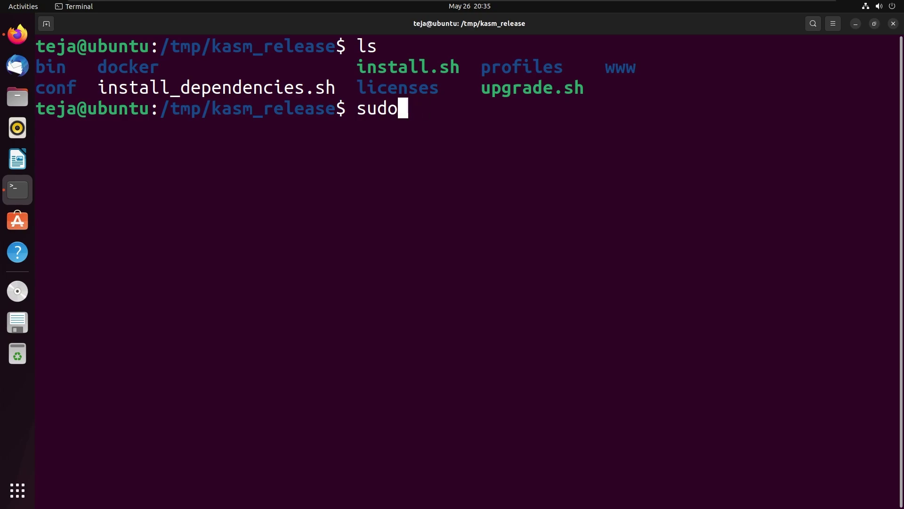
type("./install.sh")
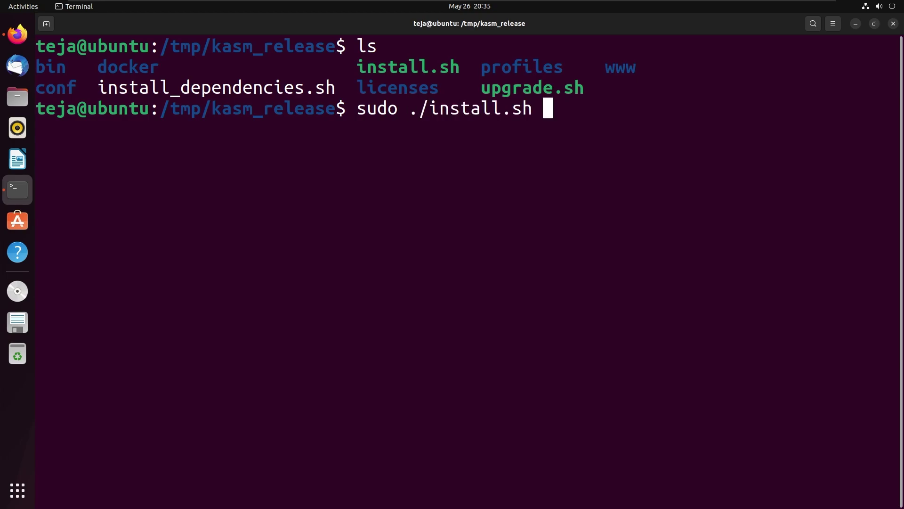
key("Return")
Accept the licence with y and copy the generated credentials from the installer output
type("y")
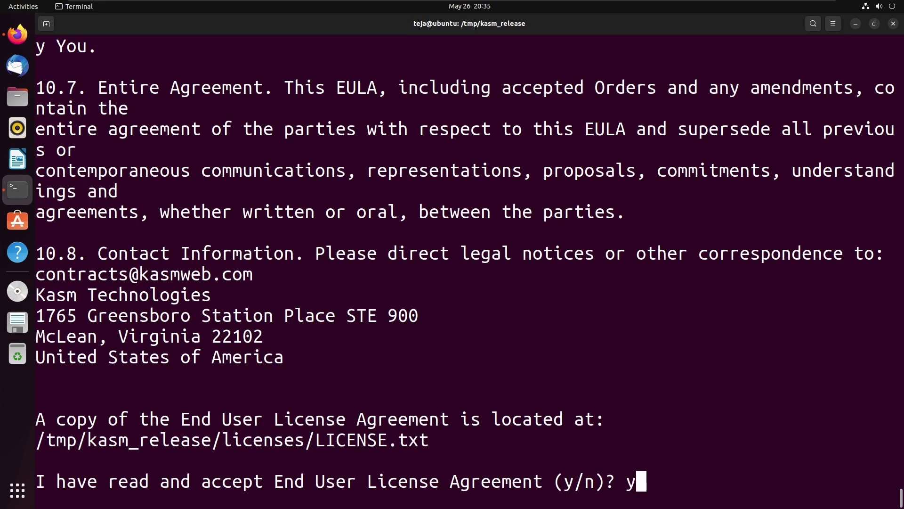
key("Return")
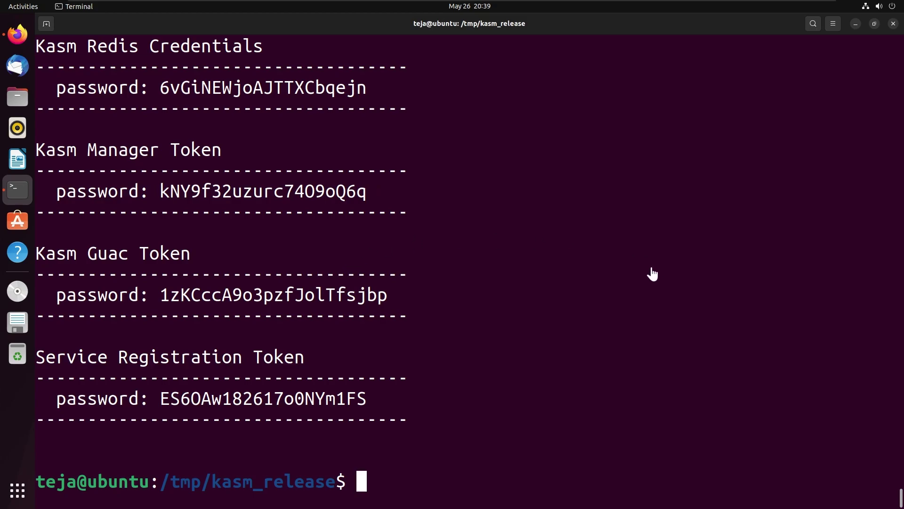
key("ctrl+minus")
key("ctrl+minus")
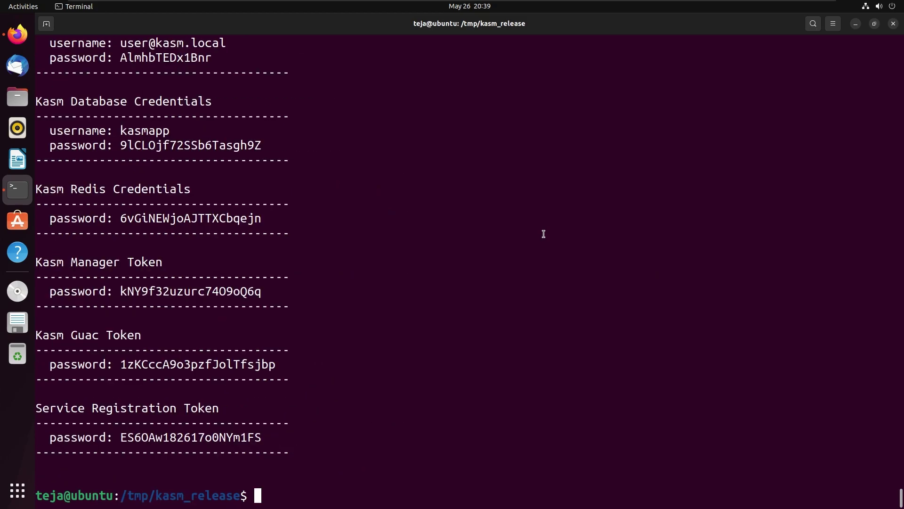
scroll(543, 234, "up", 5)
left_click_drag(37, 186, 289, 453)
right_click(257, 440)
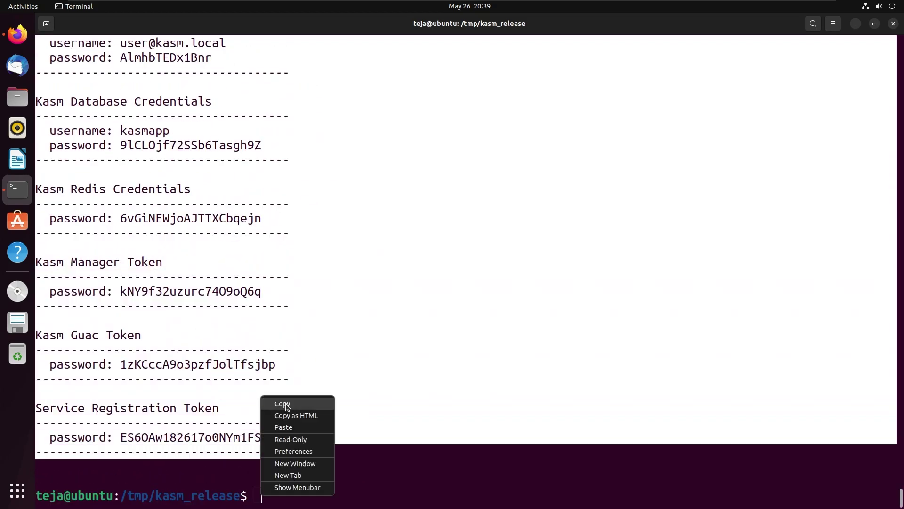
left_click(282, 404)
left_click(389, 422)
Return to the home folder with cd ~ and clear the screen
type("cd ~")
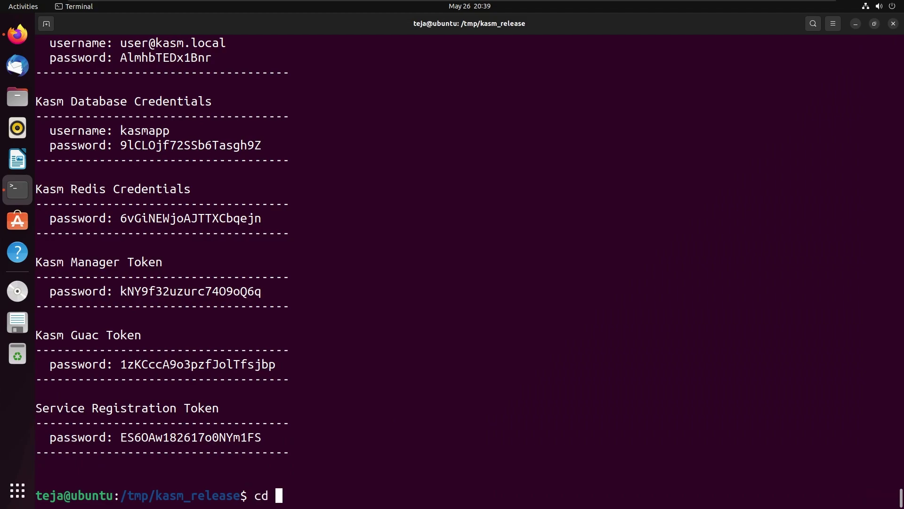
key("Return")
type("clear")
key("Return")
Create kasm_creds.txt in nano, paste the credentials into it and save
type("nano ")
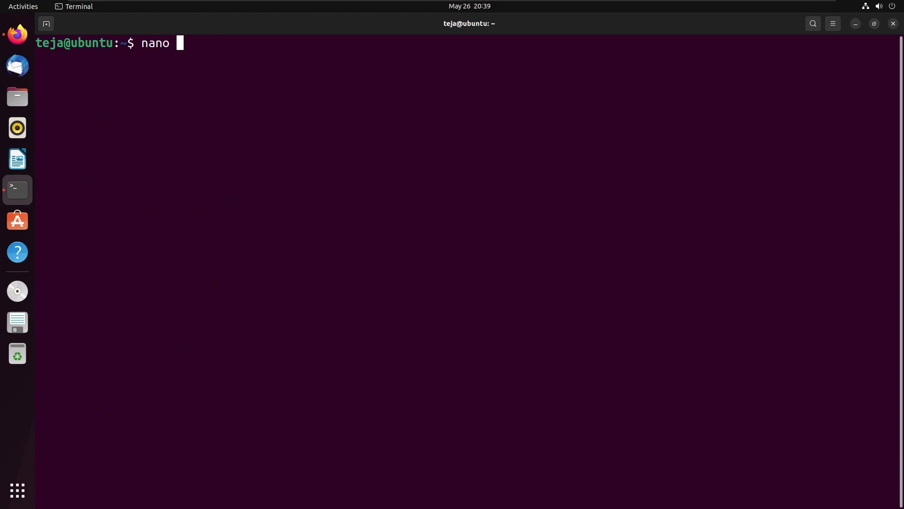
type("kasm_credst")
key("BackSpace")
type("/t")
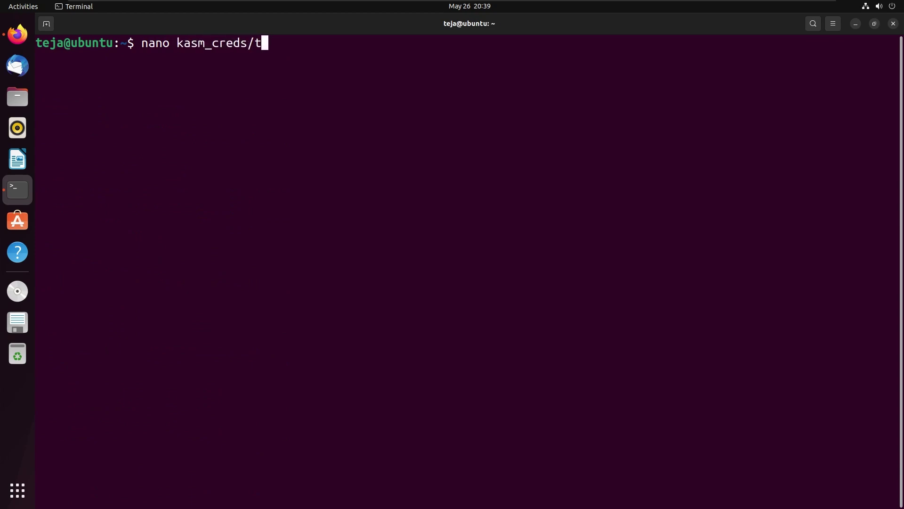
key("BackSpace")
key("BackSpace")
type(".txt")
key("Return")
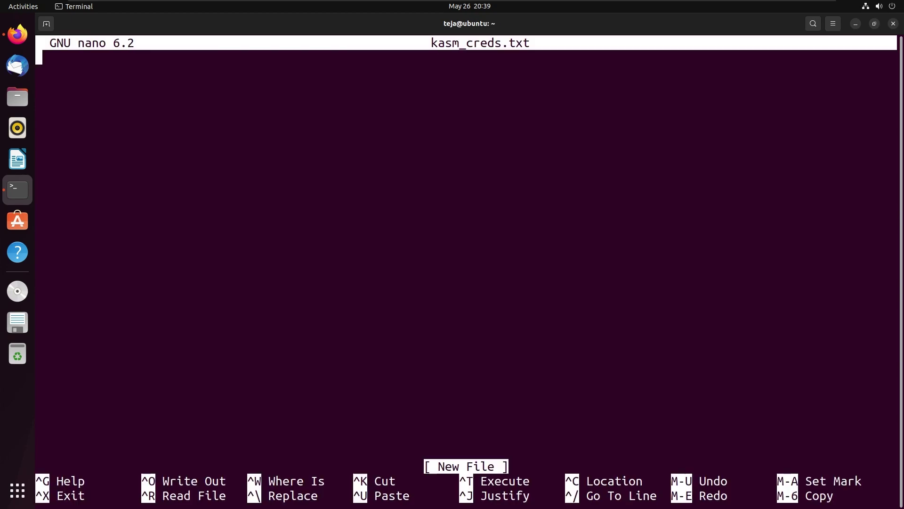
key("ctrl+shift+v")
key("ctrl+x")
key("y")
key("Return")
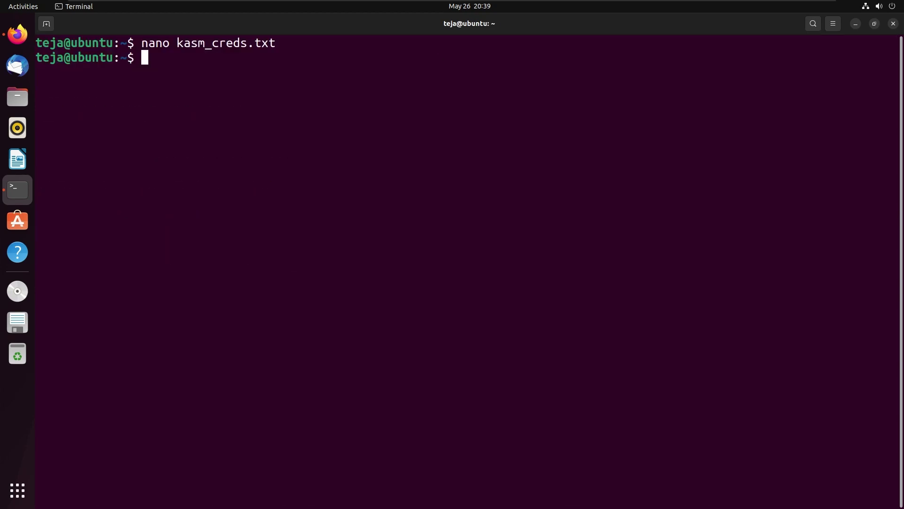
key("alt+Tab")
left_click(383, 23)
type("h")
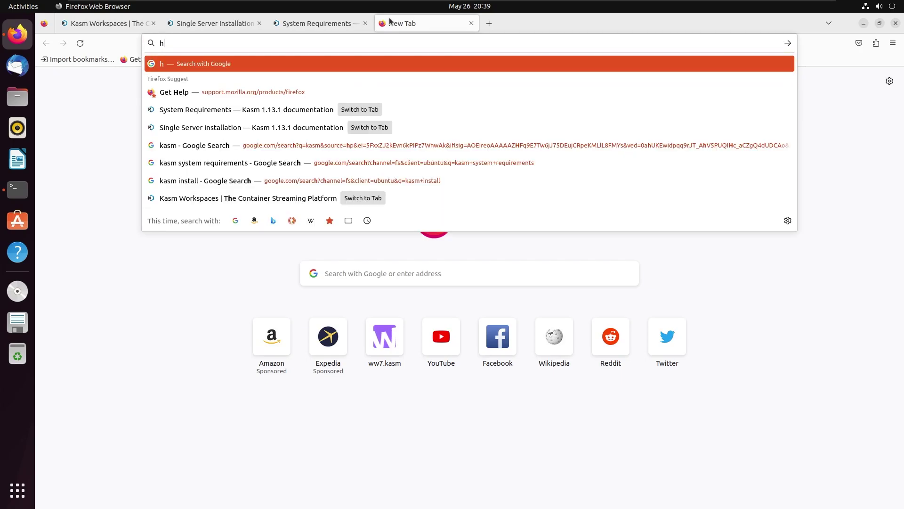
type("ttps://")
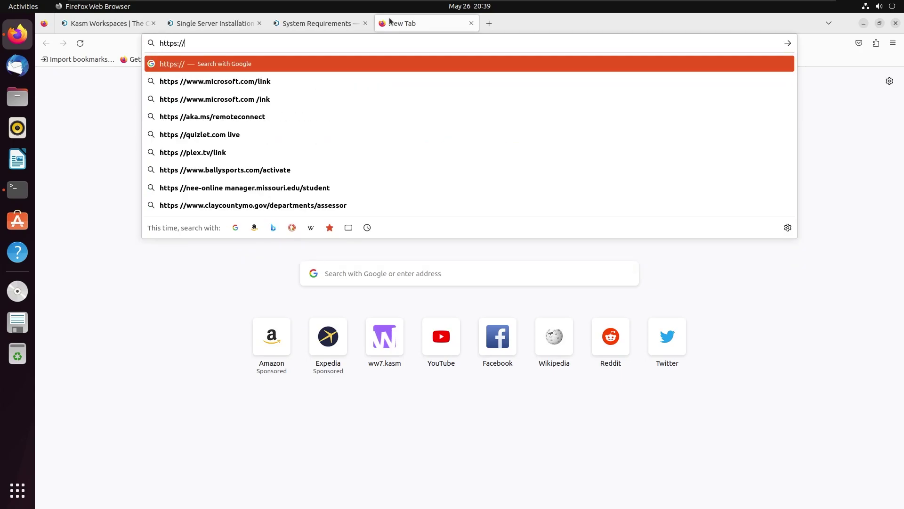
type("localhost")
key("Return")
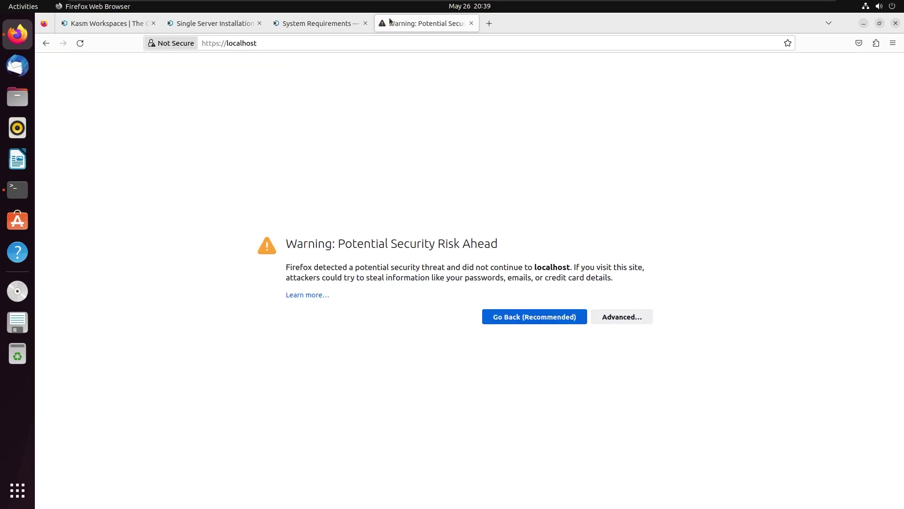
left_click(622, 317)
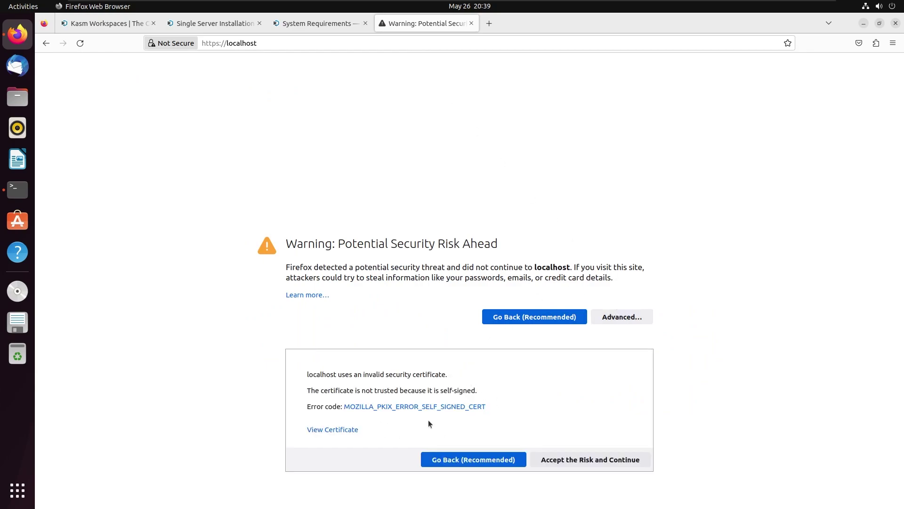
left_click(588, 459)
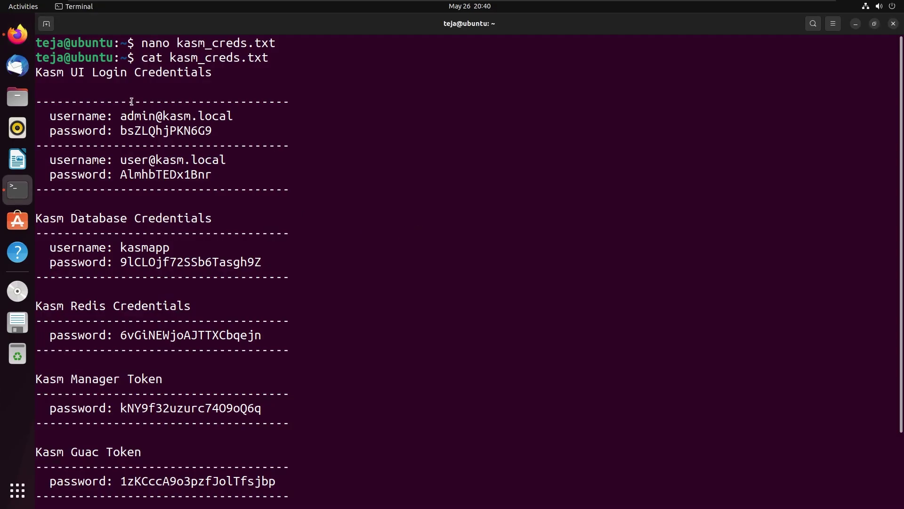
Copy the admin username from the credentials file into the login email field
left_click_drag(235, 117, 123, 117)
right_click(142, 116)
left_click(173, 146)
key("alt+Tab")
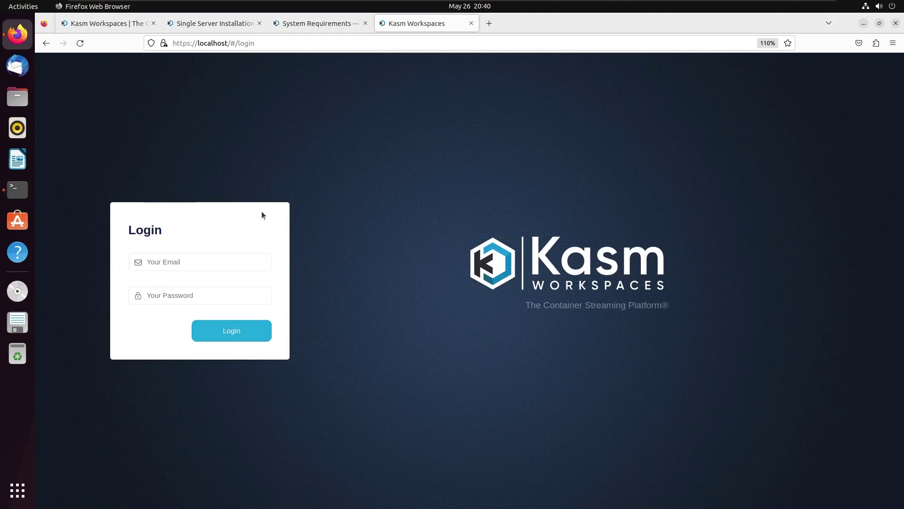
left_click(192, 260)
key("ctrl+v")
Copy the admin password into the password field and log in
key("alt+Tab")
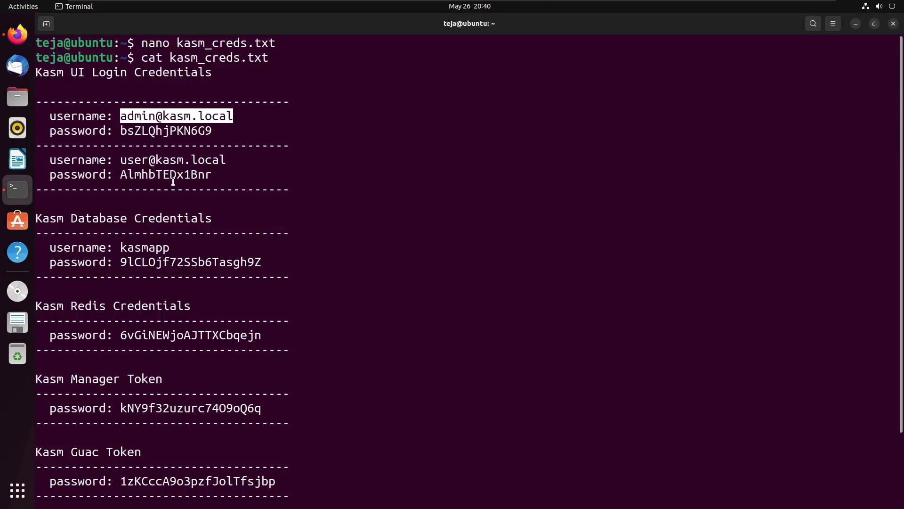
double_click(161, 130)
key("ctrl+shift+c")
key("alt+Tab")
left_click(221, 295)
key("ctrl+v")
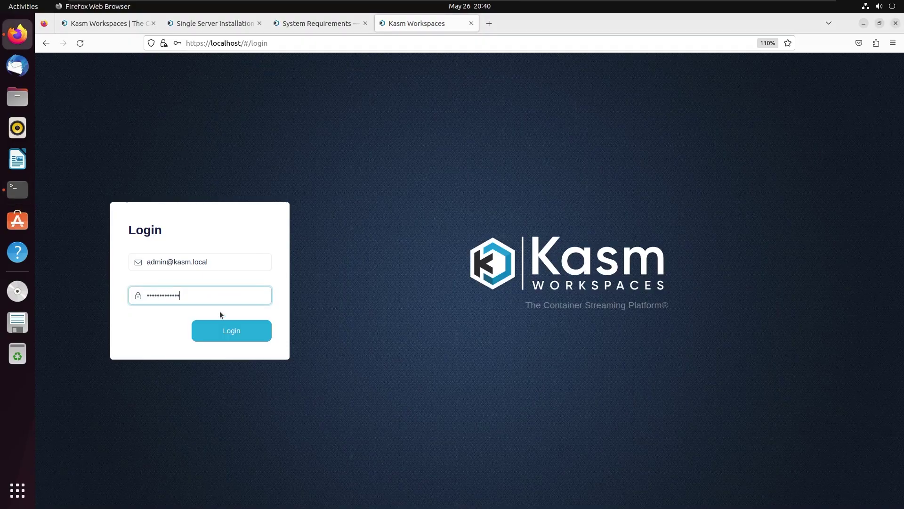
left_click(226, 327)
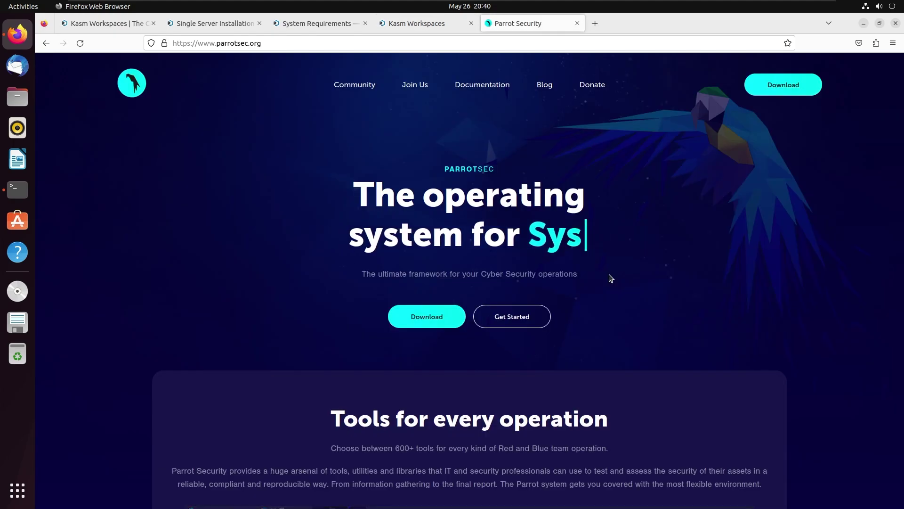
Zoom in on the Parrot Security page, then switch back to the Kasm Workspaces tab
key("ctrl+plus")
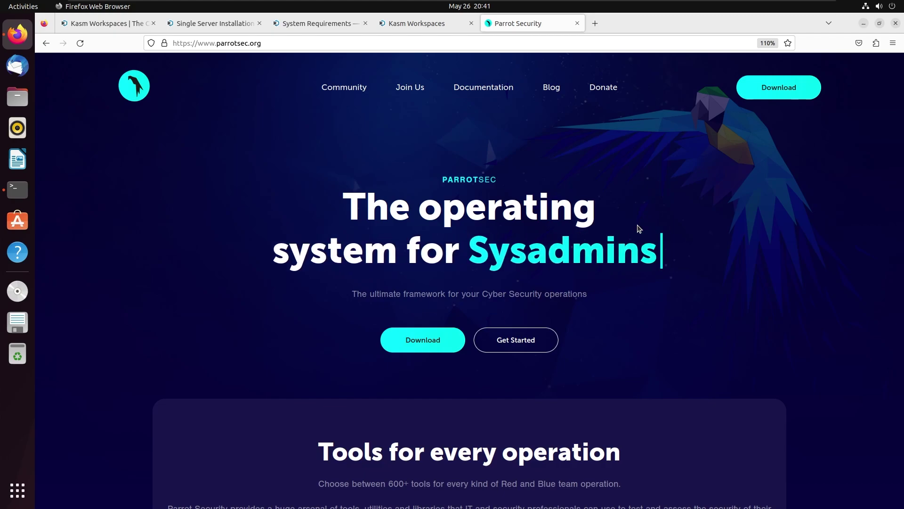
left_click(422, 24)
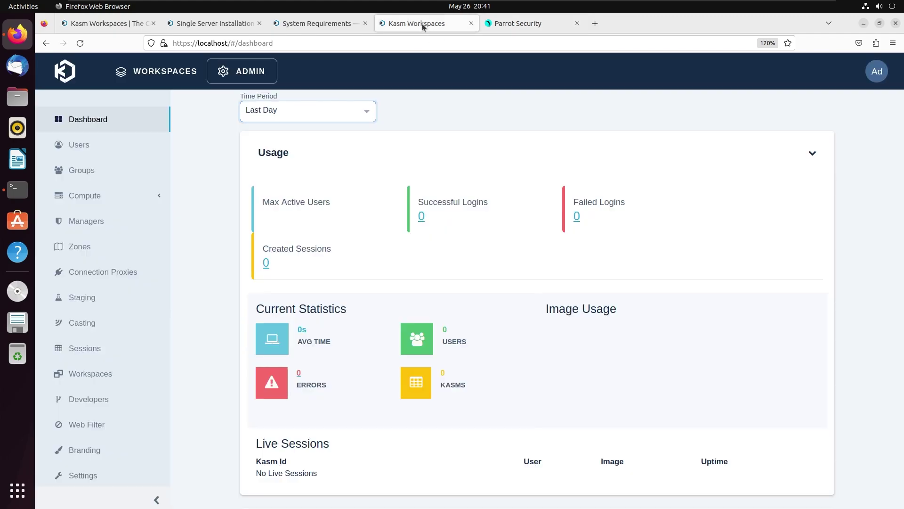
Open Workspaces in the admin sidebar, then go to the Workspace Registry
left_click(105, 375)
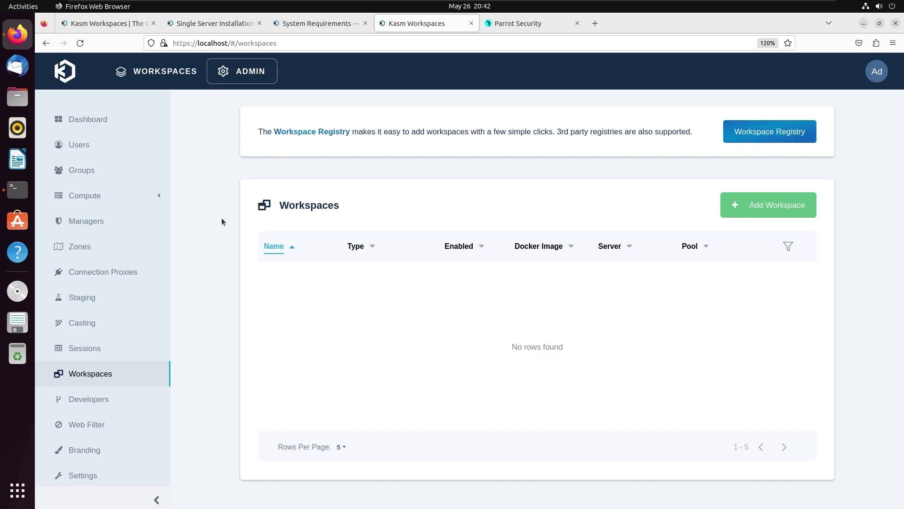
left_click(756, 143)
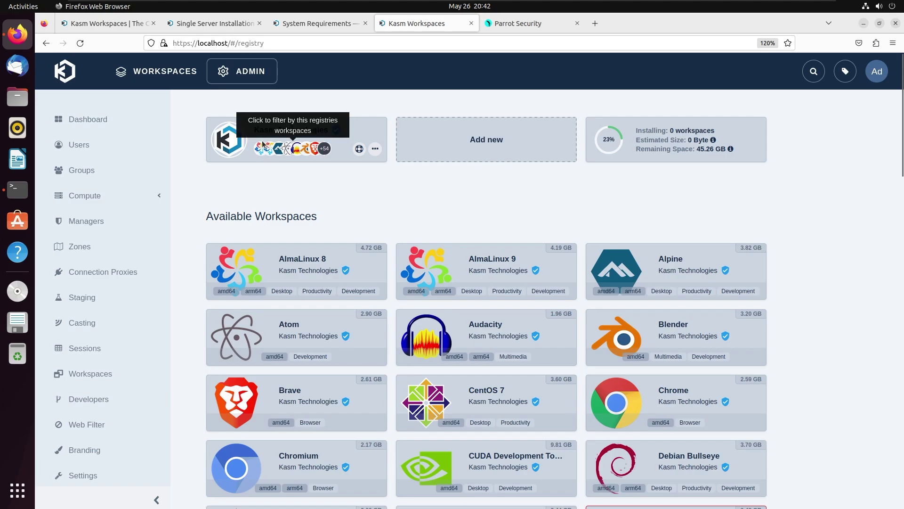
Start adding a new registry but leave the registry URL field empty
left_click_drag(254, 130, 330, 132)
left_click(340, 178)
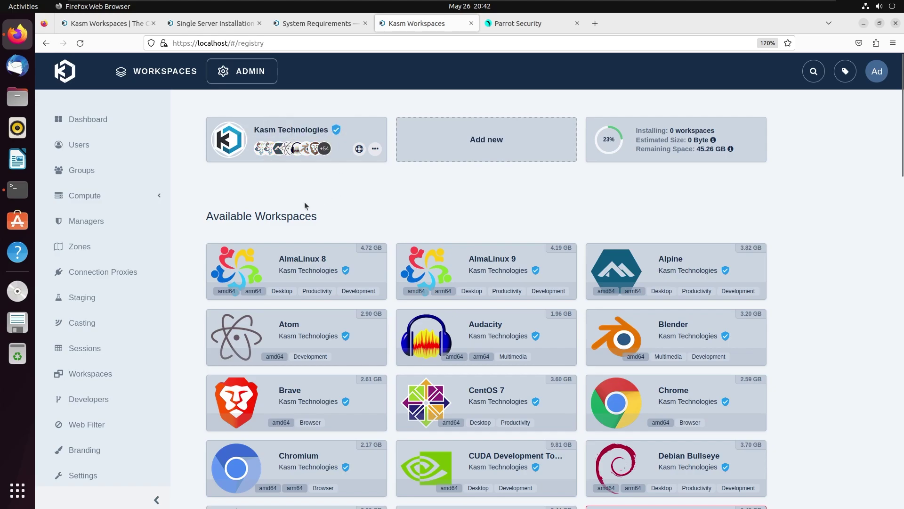
left_click(461, 150)
left_click(435, 154)
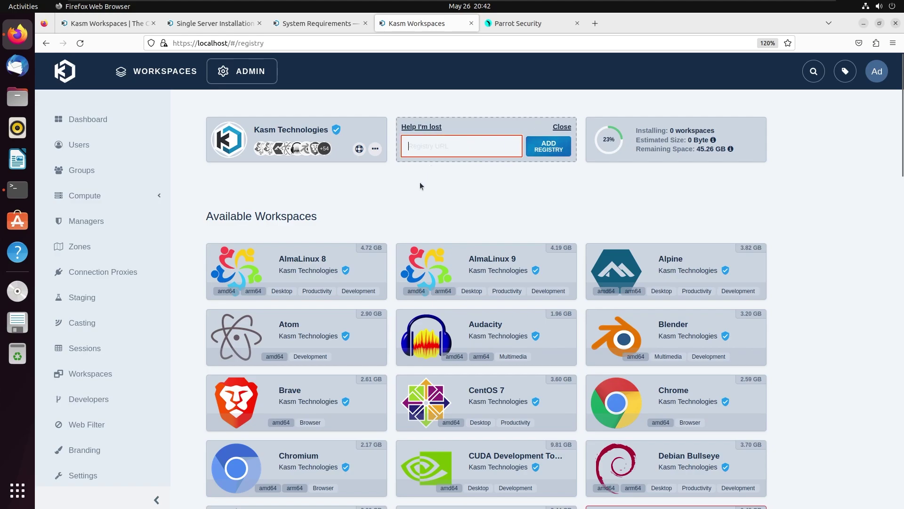
left_click(394, 198)
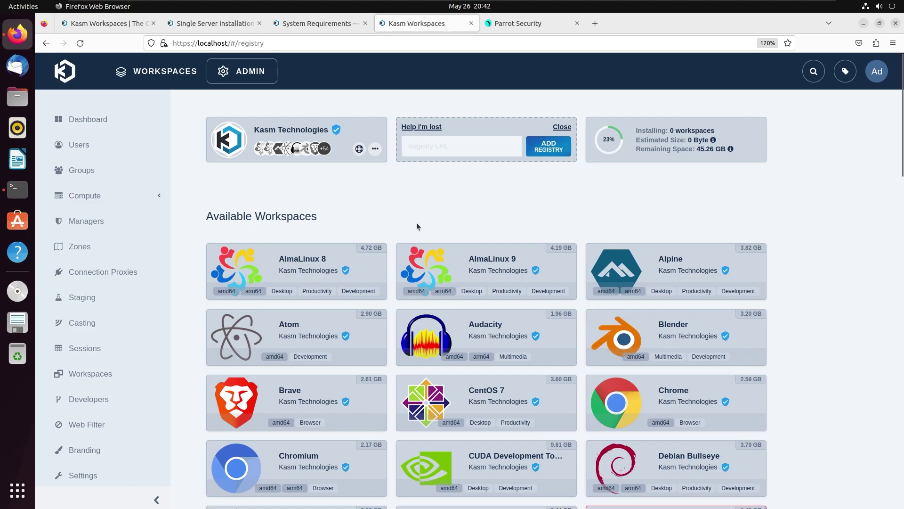
Scroll the Available Workspaces grid down to the Parrot OS (13.10 GB) card
scroll(417, 224, "down", 5)
scroll(416, 225, "down", 4)
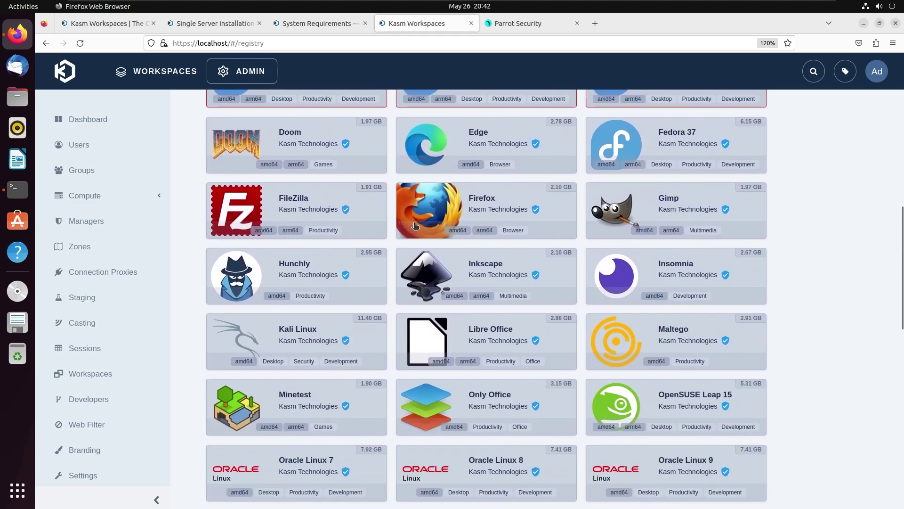
scroll(664, 294, "down", 3)
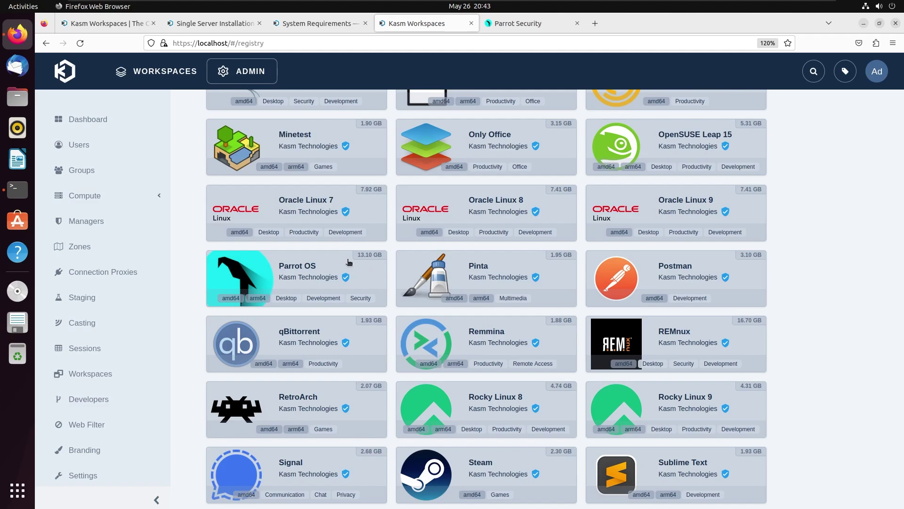
Install the Parrot OS workspace from its card and scroll down to Installed Workspaces
left_click(272, 274)
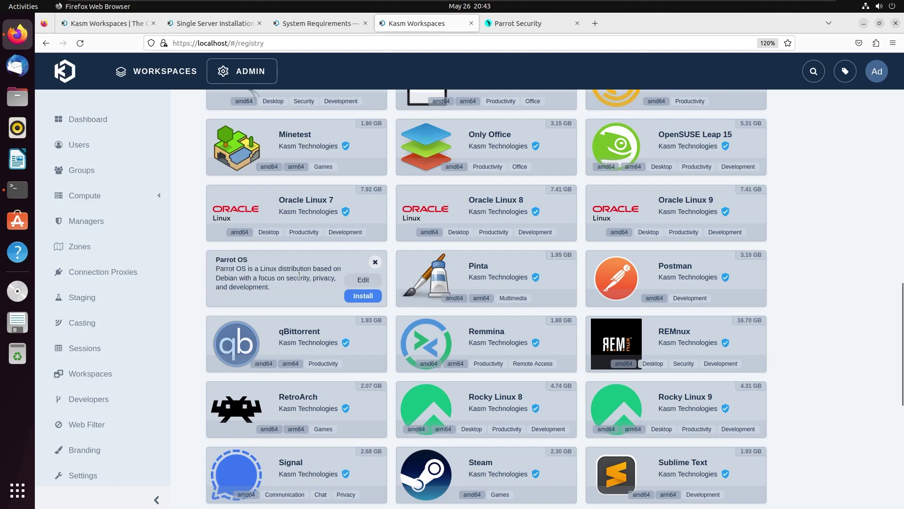
left_click(365, 299)
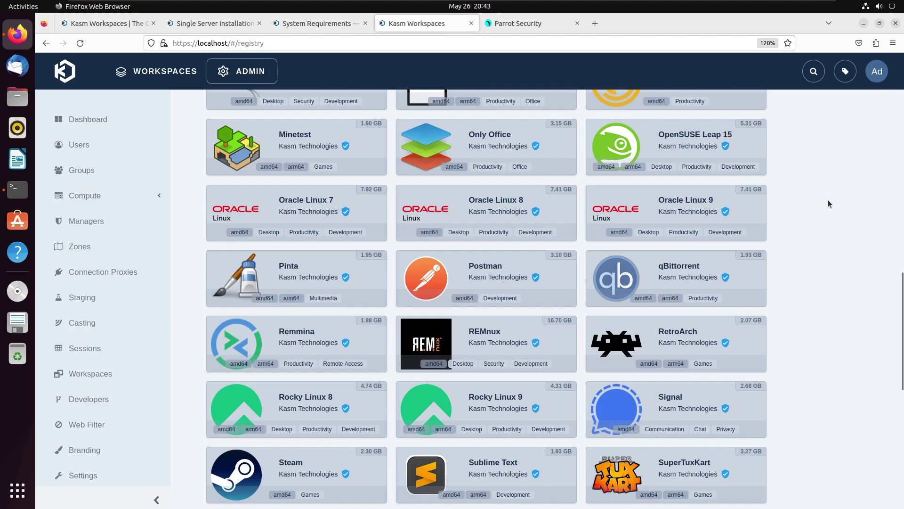
scroll(828, 200, "down", 10)
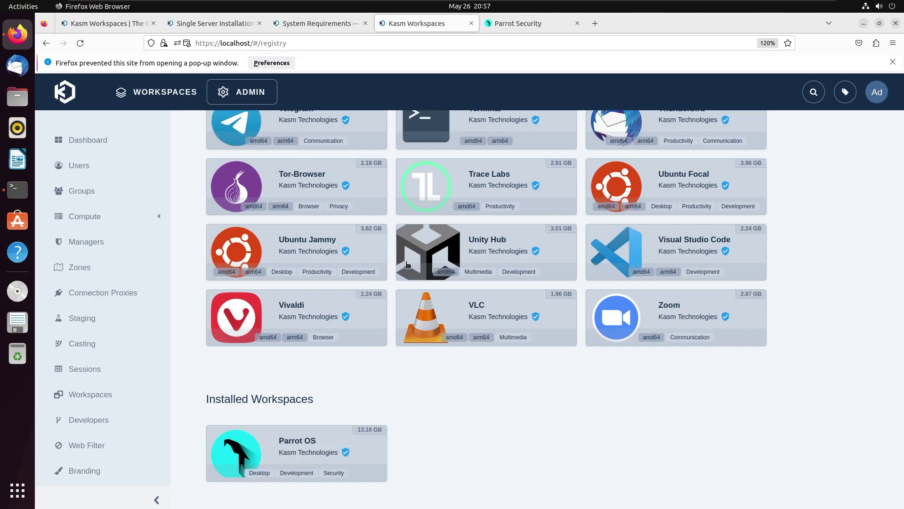
From the Workspaces dashboard, launch Parrot OS with Open Session In set to Current Tab
left_click(158, 102)
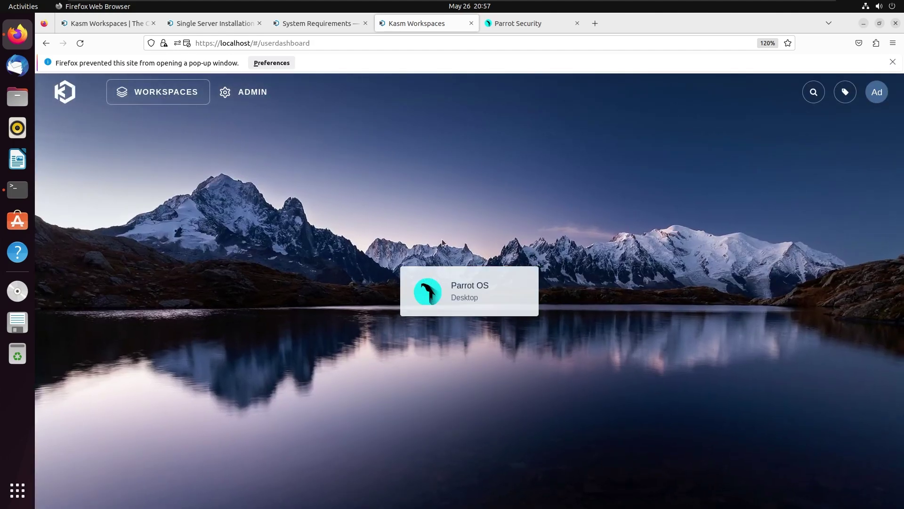
left_click(469, 293)
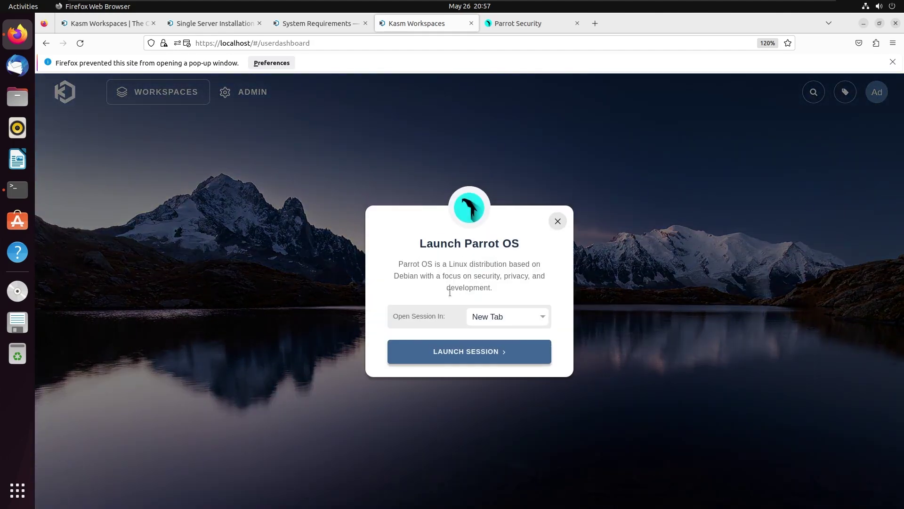
left_click(471, 316)
left_click(428, 338)
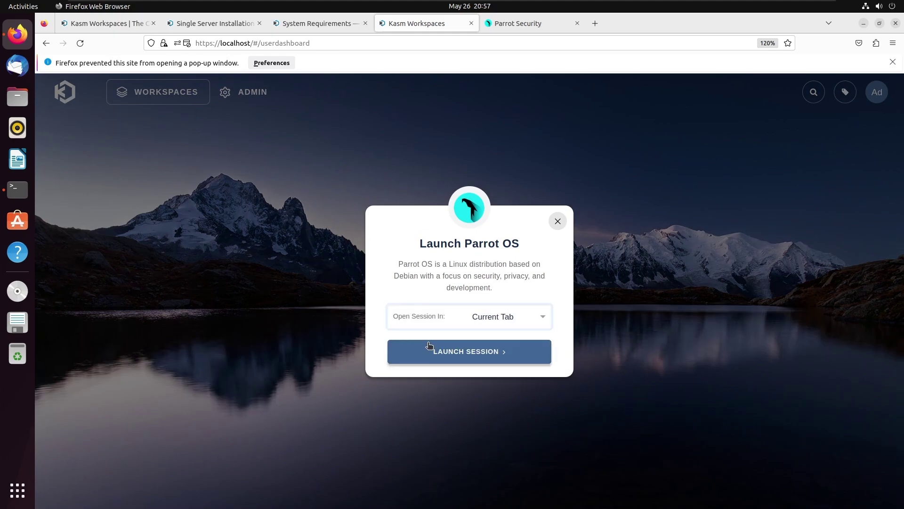
left_click(462, 351)
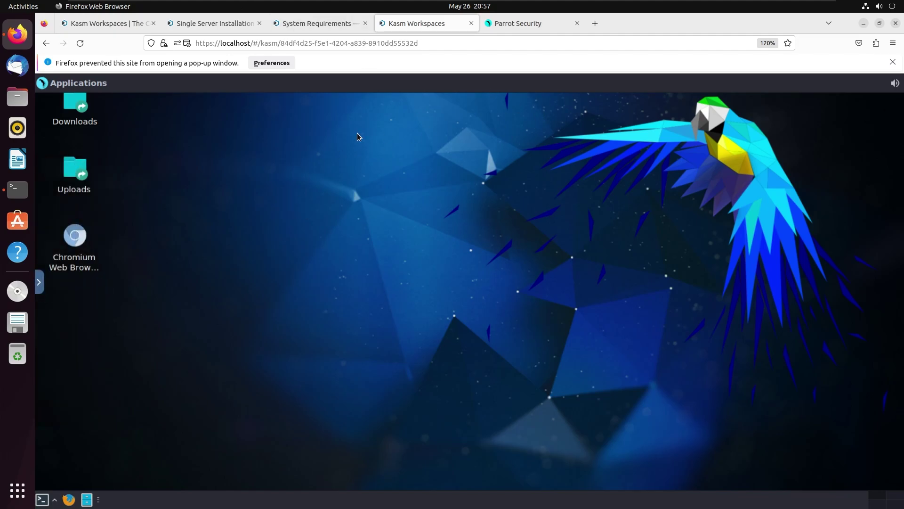
Switch the Parrot OS session to fullscreen from the Kasm control menu
left_click(39, 282)
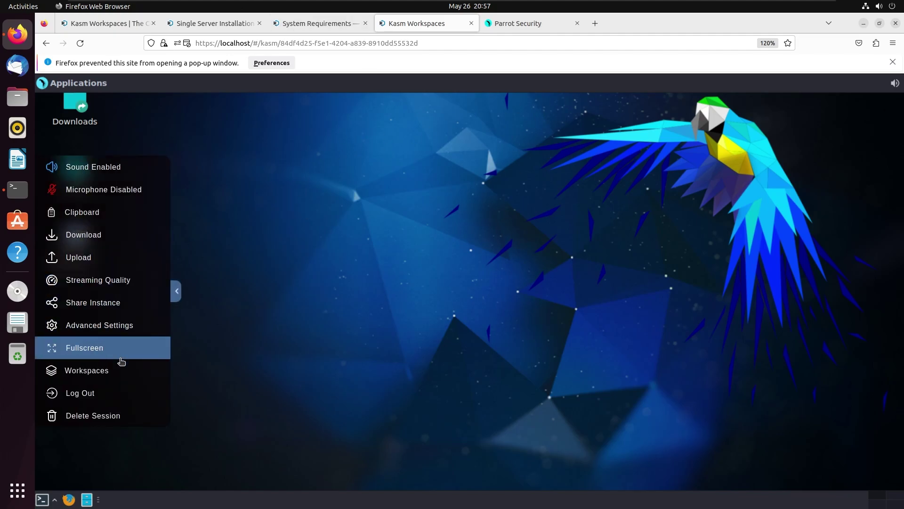
left_click(85, 349)
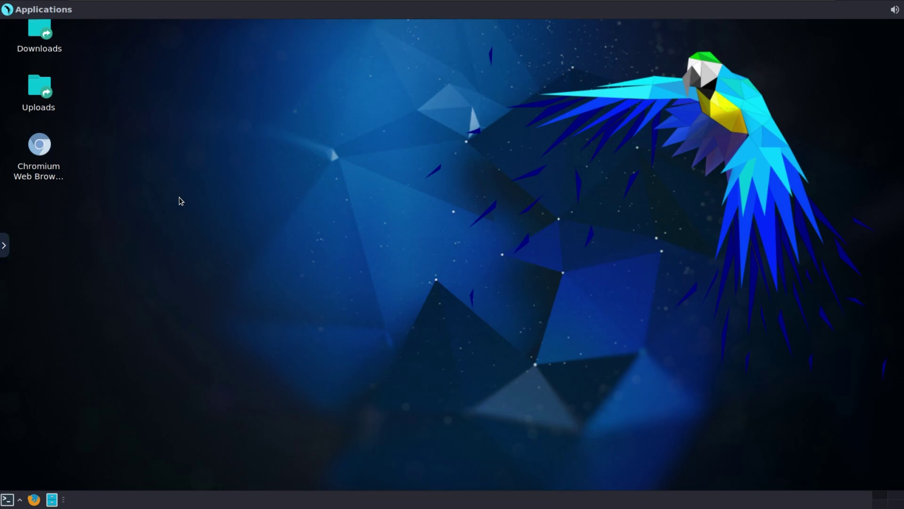
Upload kasm_creds.txt from the host's Home folder into the Parrot OS session
left_click(5, 252)
left_click(59, 220)
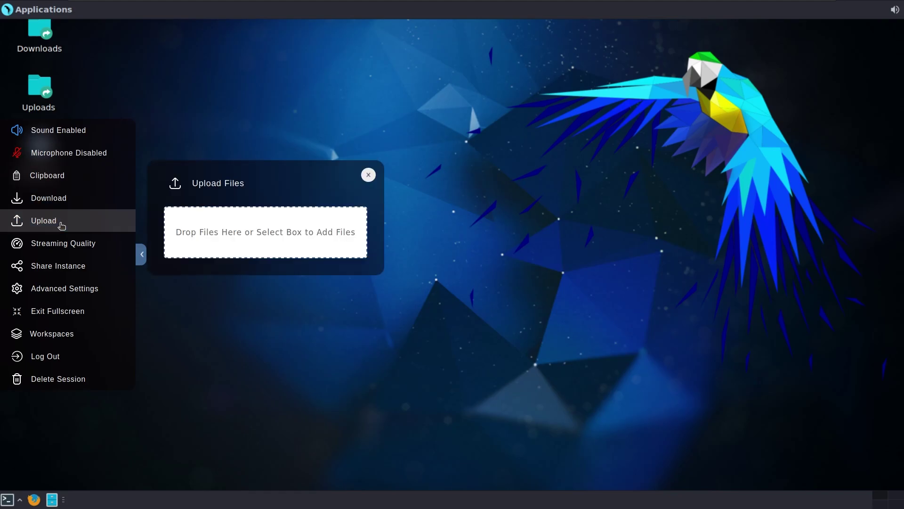
left_click(218, 223)
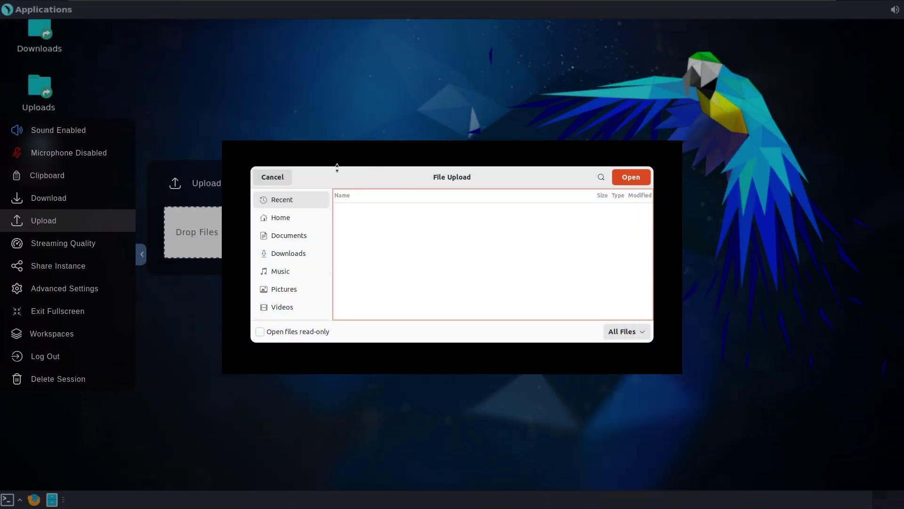
left_click(281, 217)
left_click(385, 262)
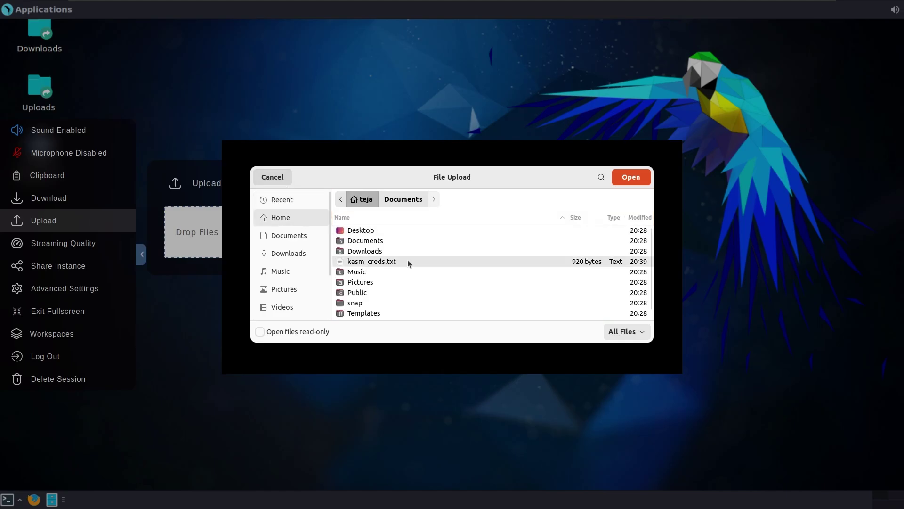
left_click(630, 178)
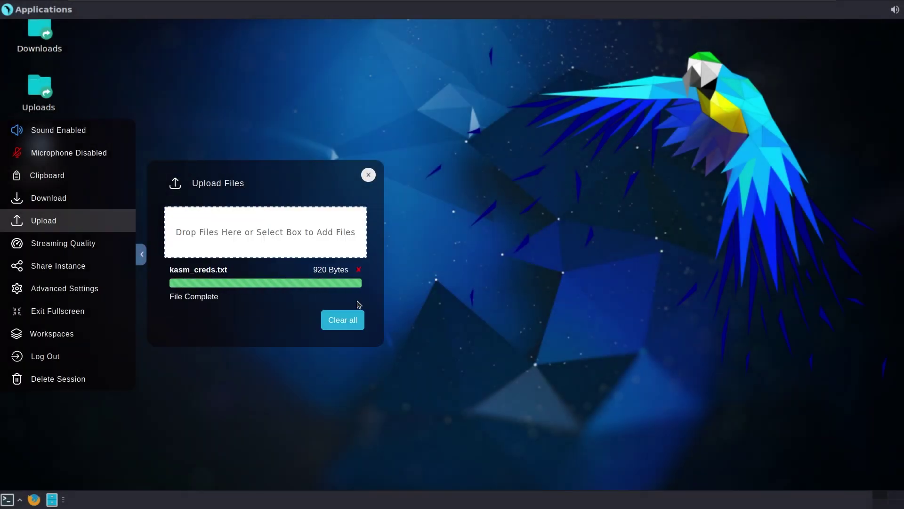
left_click(476, 200)
Open a terminal, change into the Uploads folder and list kasm_creds.txt there
left_click(13, 498)
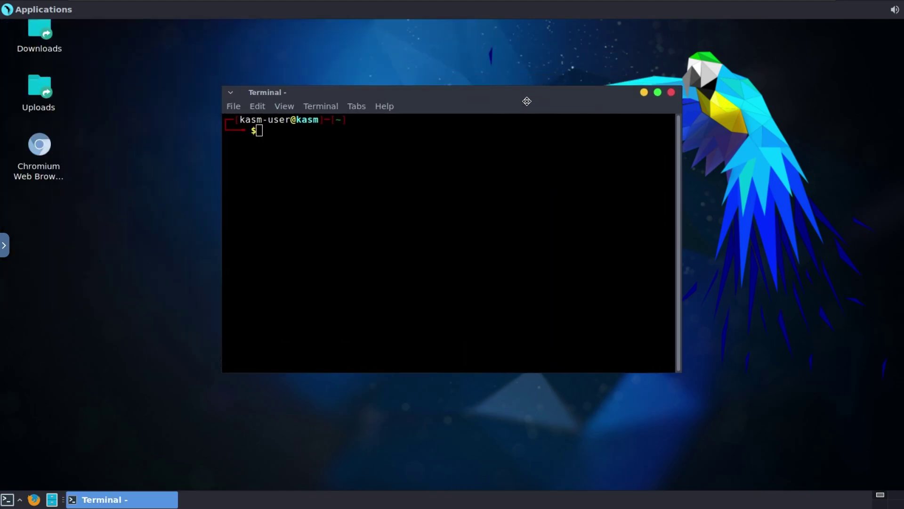
type("cd Up")
key("Tab")
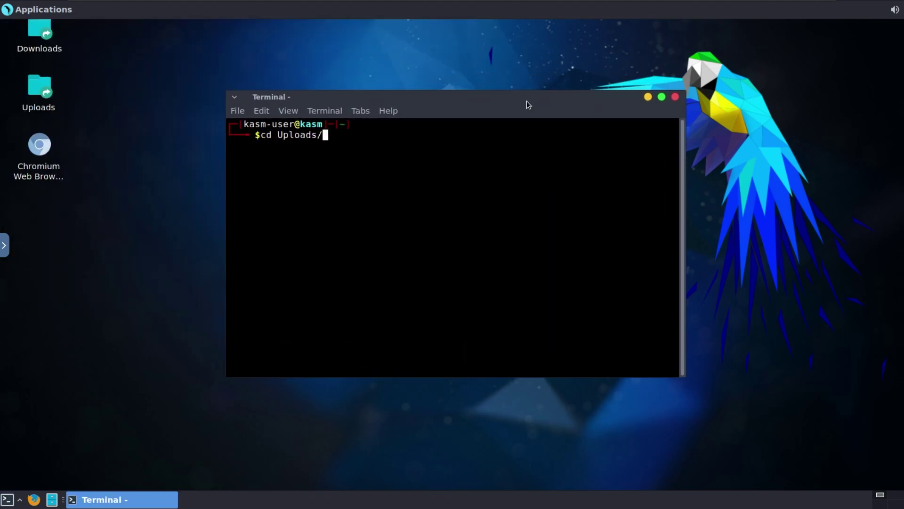
key("Return")
type("ls")
key("Return")
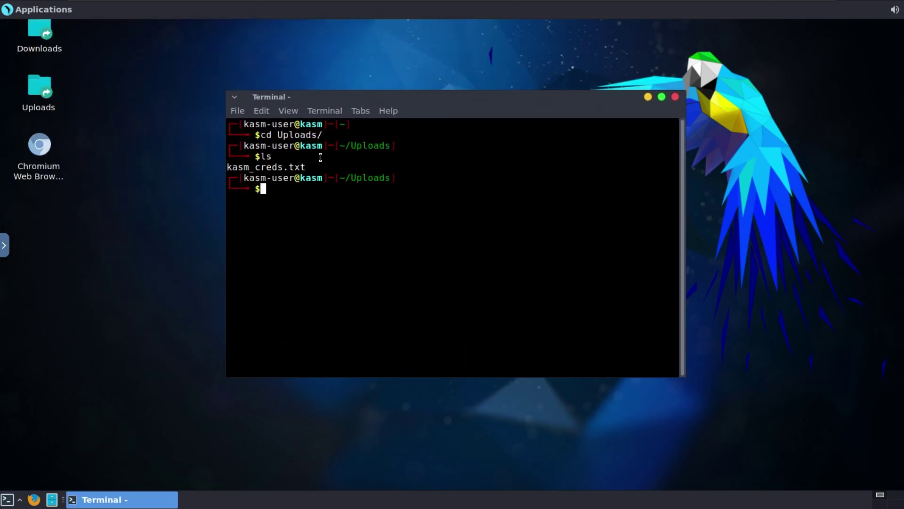
double_click(270, 171)
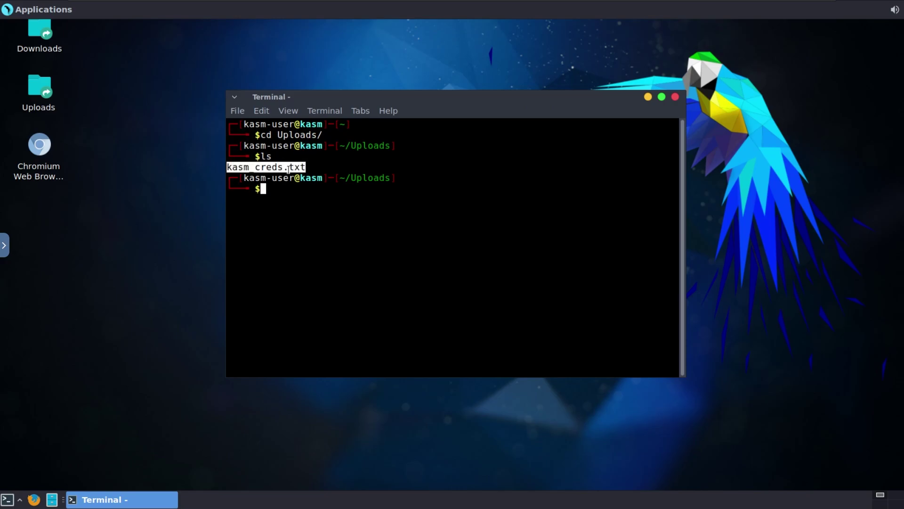
right_click(288, 170)
left_click(334, 202)
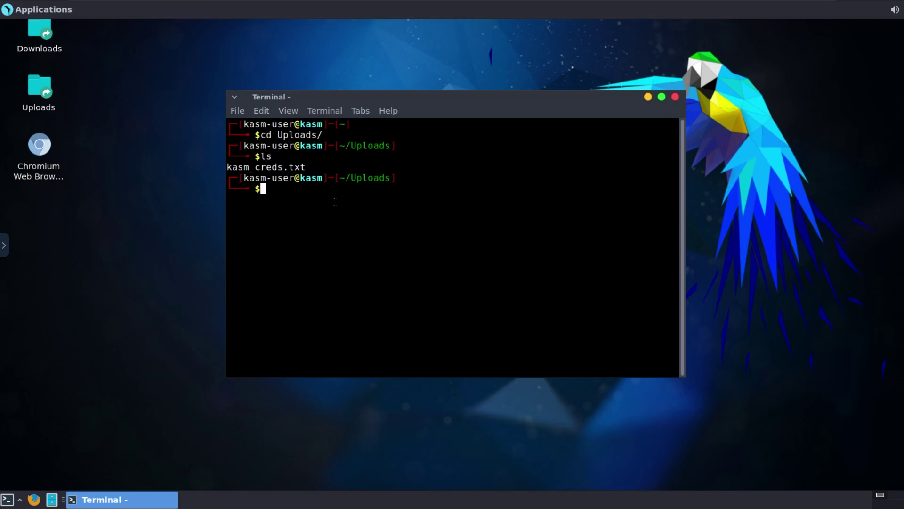
Run whoami, showing kasm-user, and openvpn, showing it is not installed
type("whoami")
key("Return")
double_click(240, 204)
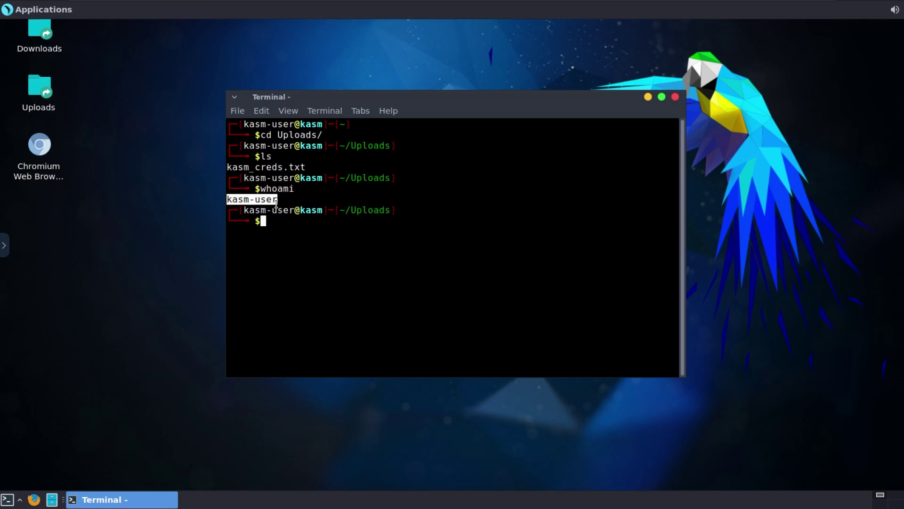
left_click(311, 232)
type("open")
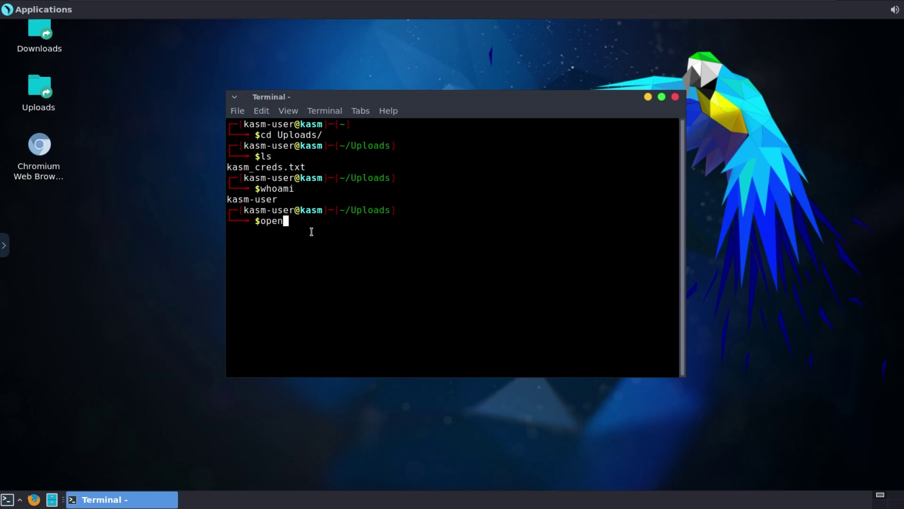
type("vpn")
key("Return")
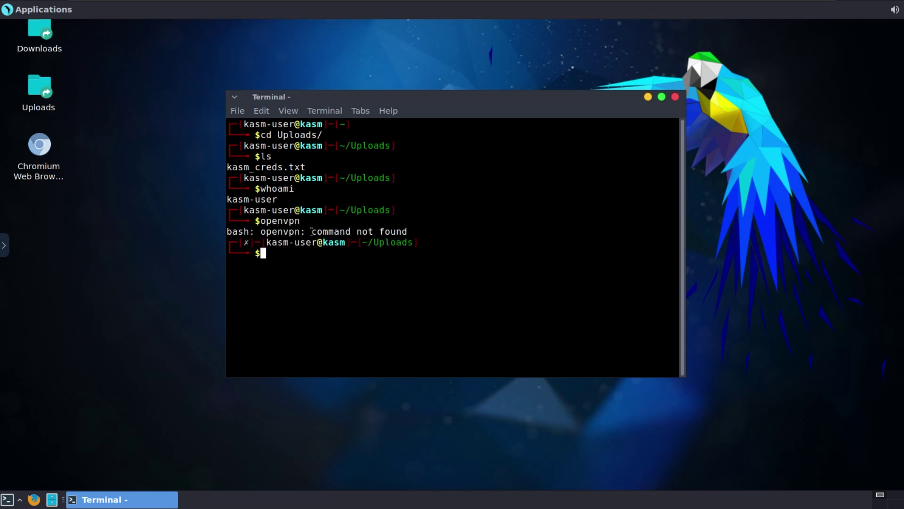
double_click(278, 232)
Attempt sudo apt install openvpn and abort at the password prompt
type("sudo apt ins")
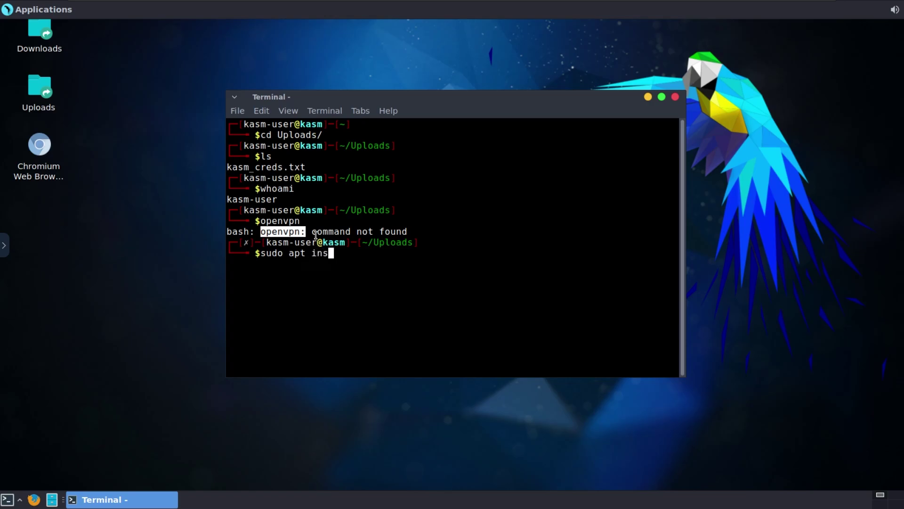
type("tall openvpn")
key("Return")
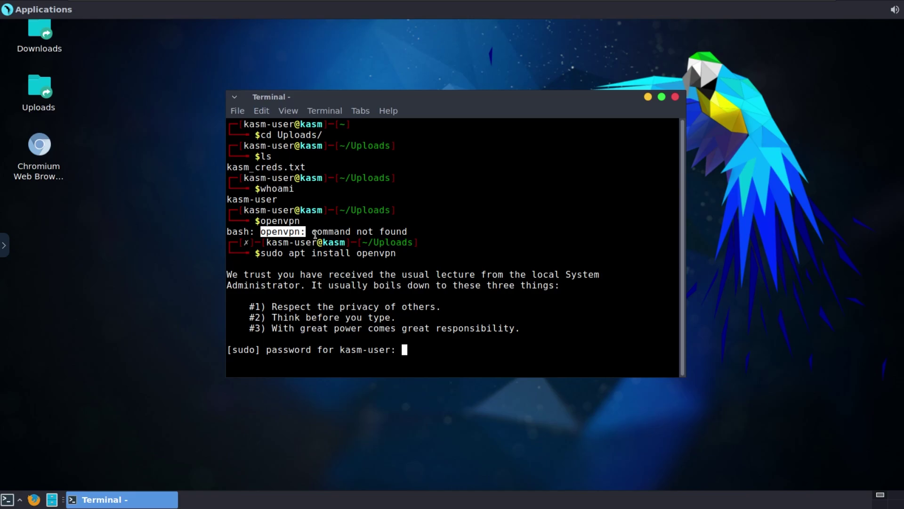
left_click(514, 254)
key("ctrl+c")
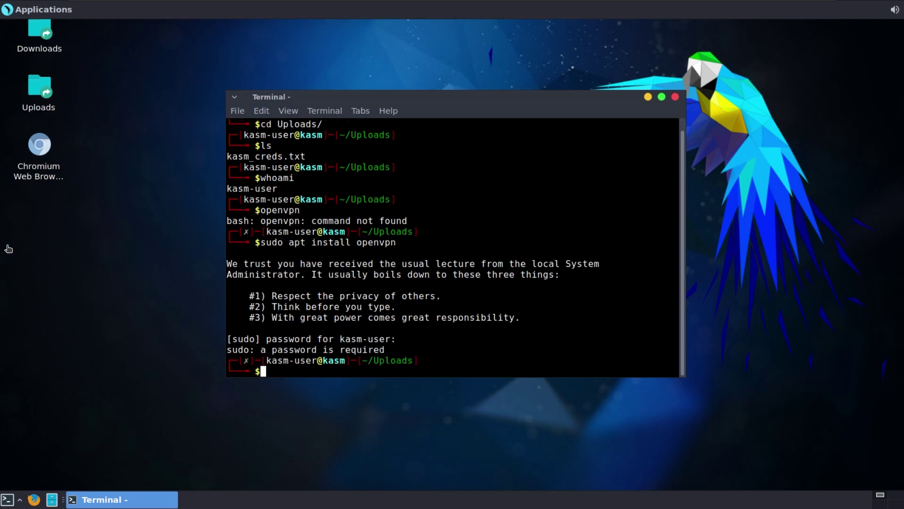
left_click(5, 245)
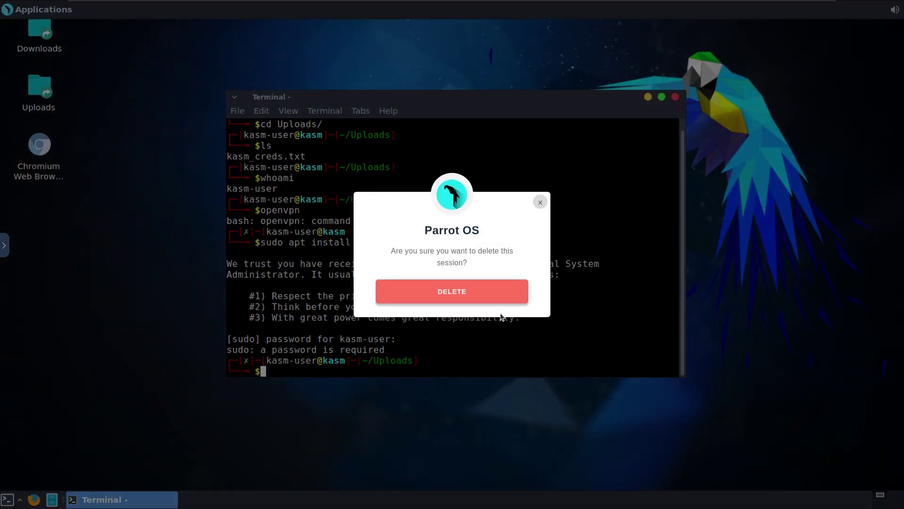
Delete the Parrot OS session and open the Parrot OS workspace's edit form under Admin > Workspaces
left_click(428, 299)
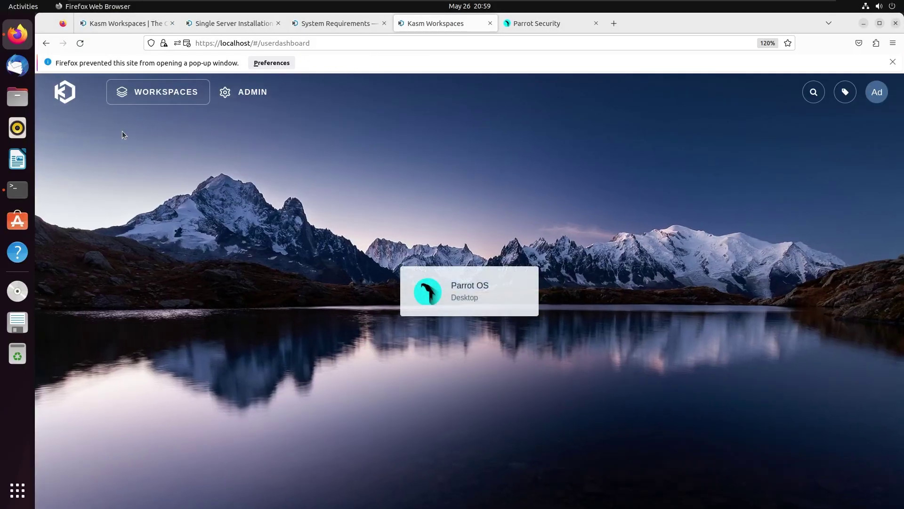
left_click(264, 93)
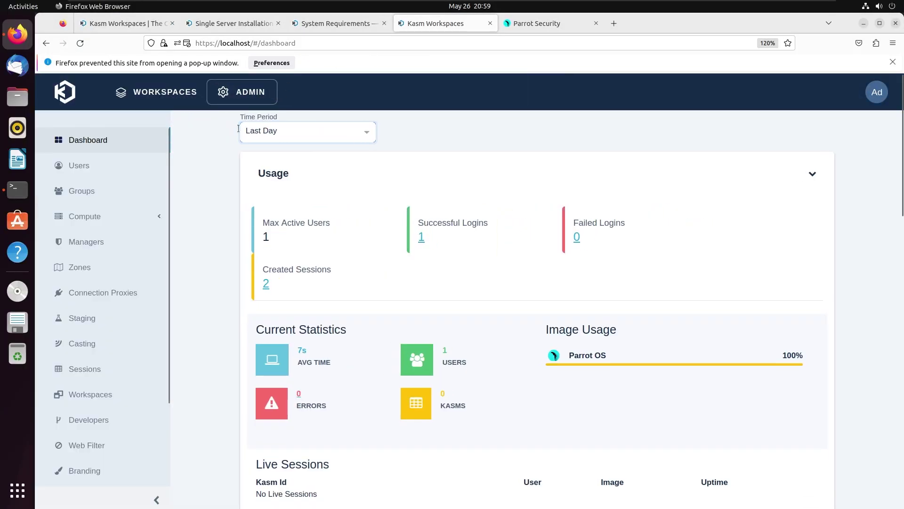
left_click(121, 396)
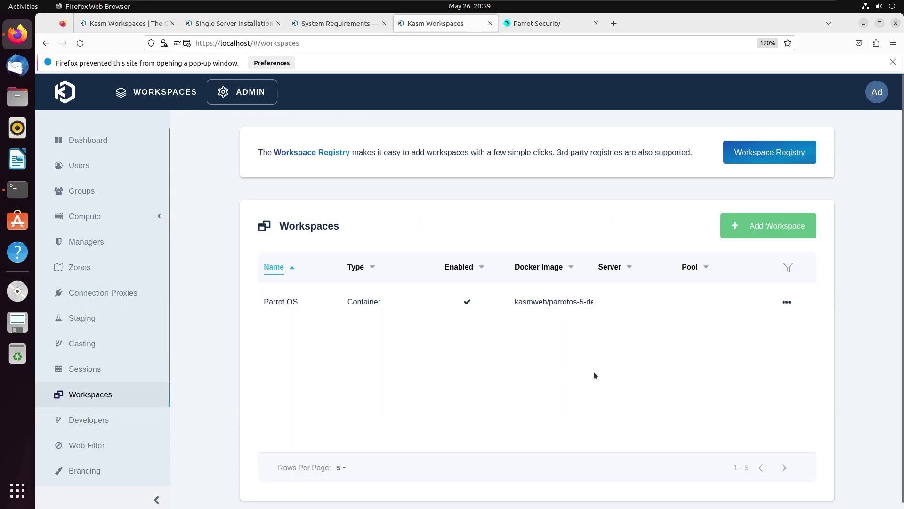
left_click(788, 304)
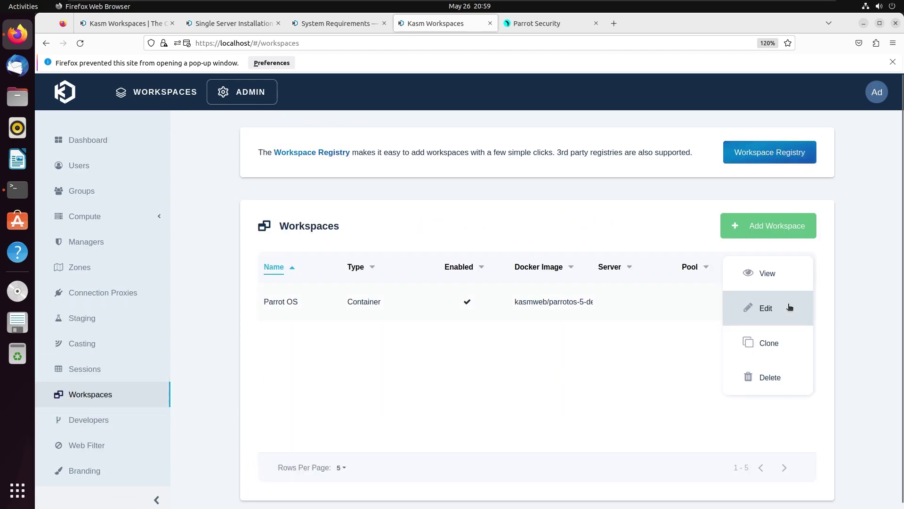
left_click(770, 311)
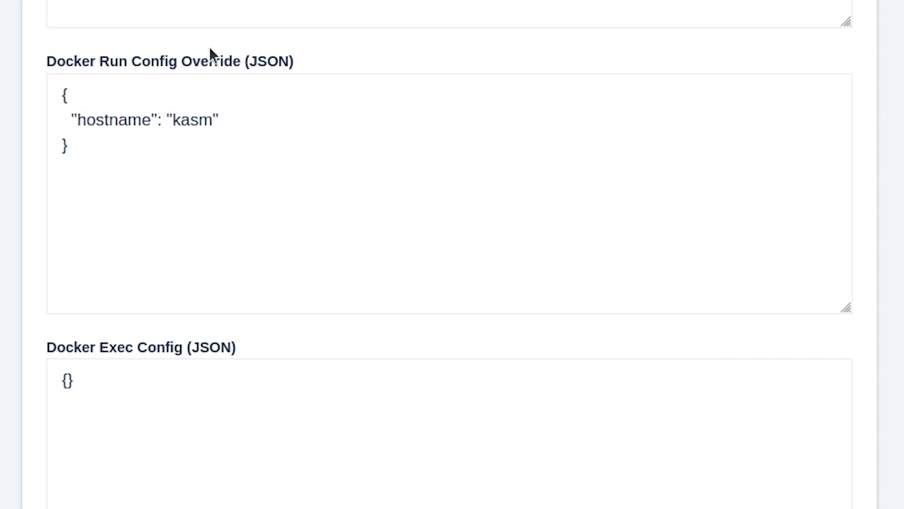
Add "user": "root" to the Docker Run Config Override and submit the workspace
left_click(242, 127)
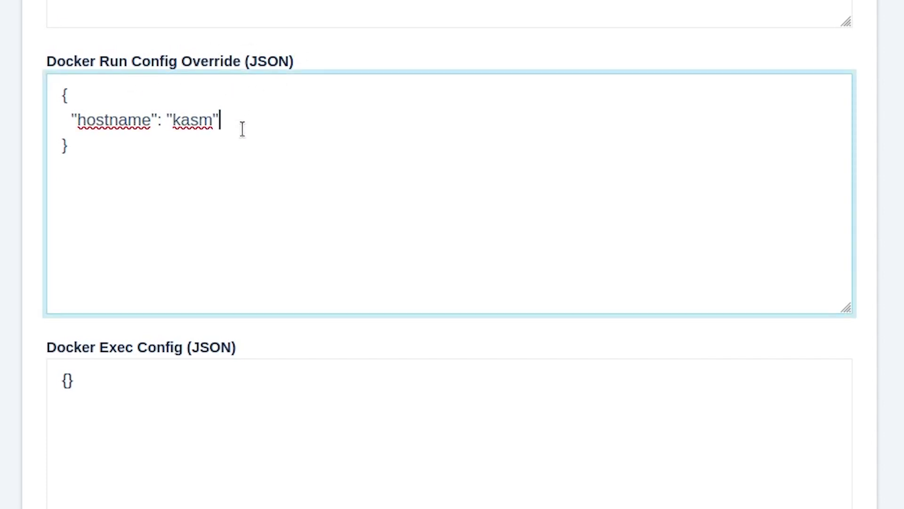
type(",")
key("Return")
type("\"us")
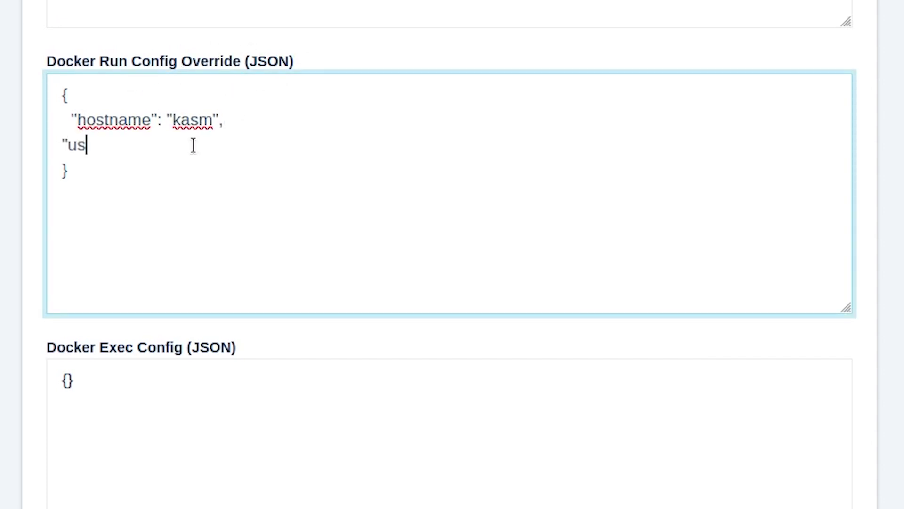
type("er\": \"root\"")
scroll(773, 301, "down", 10)
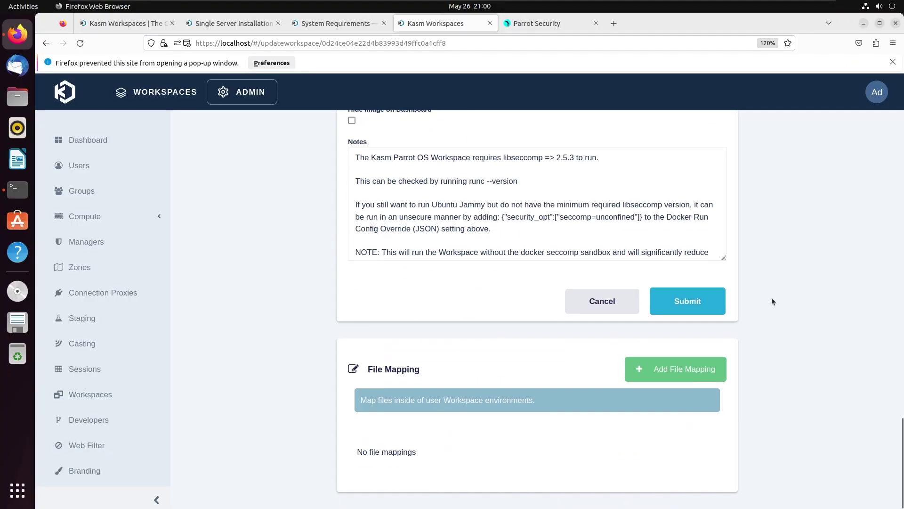
left_click(718, 305)
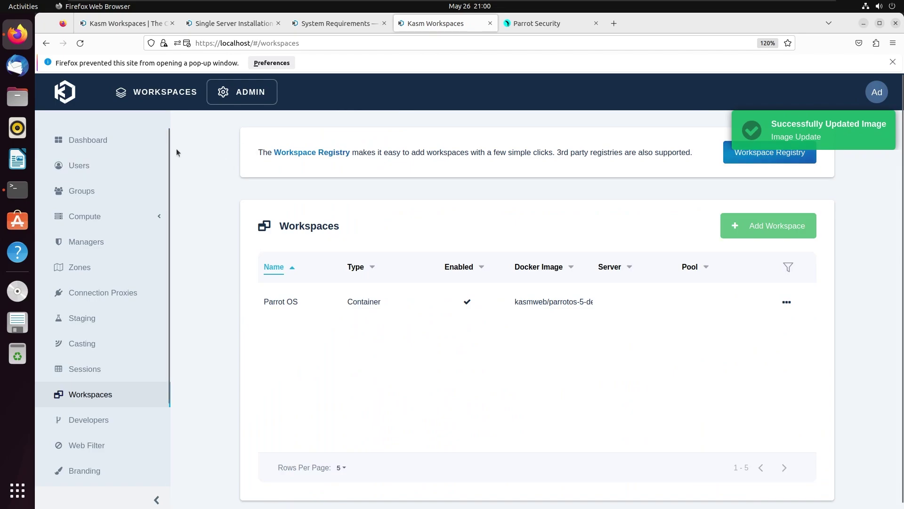
Launch a new Parrot OS session from the Workspaces dashboard in fullscreen
left_click(174, 95)
left_click(460, 282)
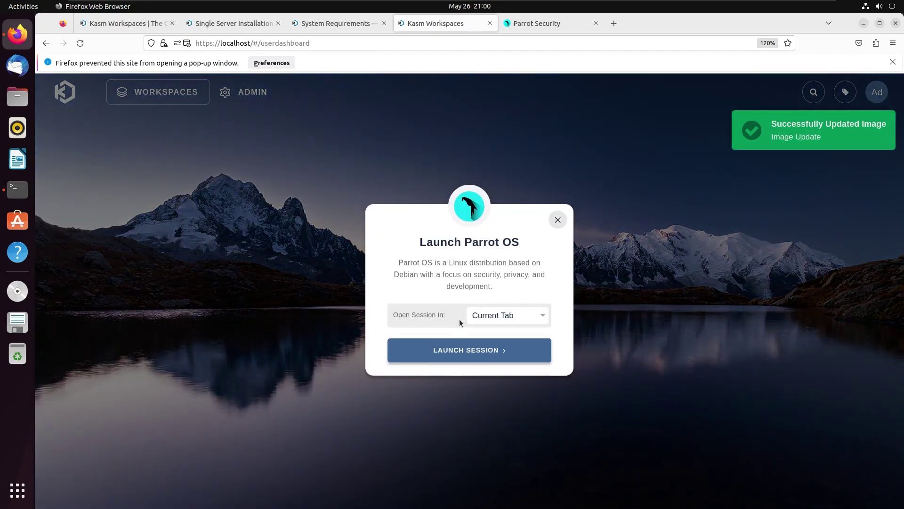
left_click(506, 354)
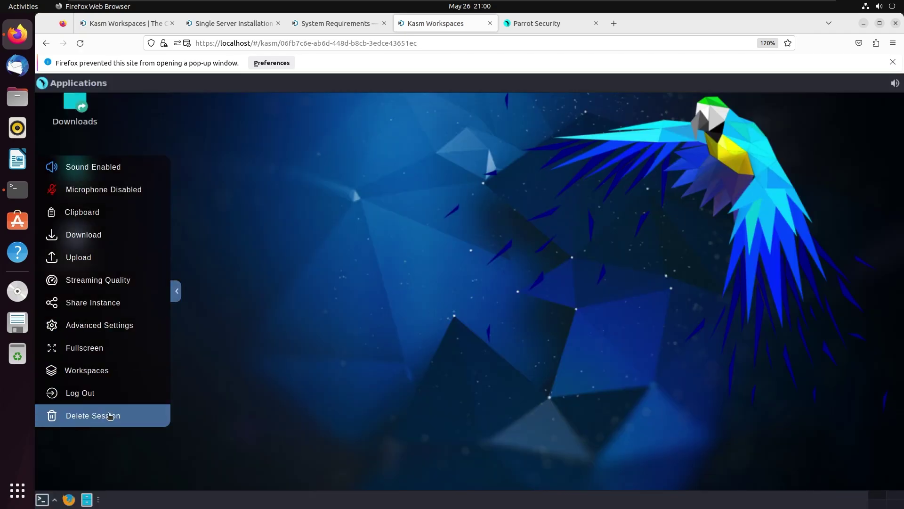
left_click(79, 349)
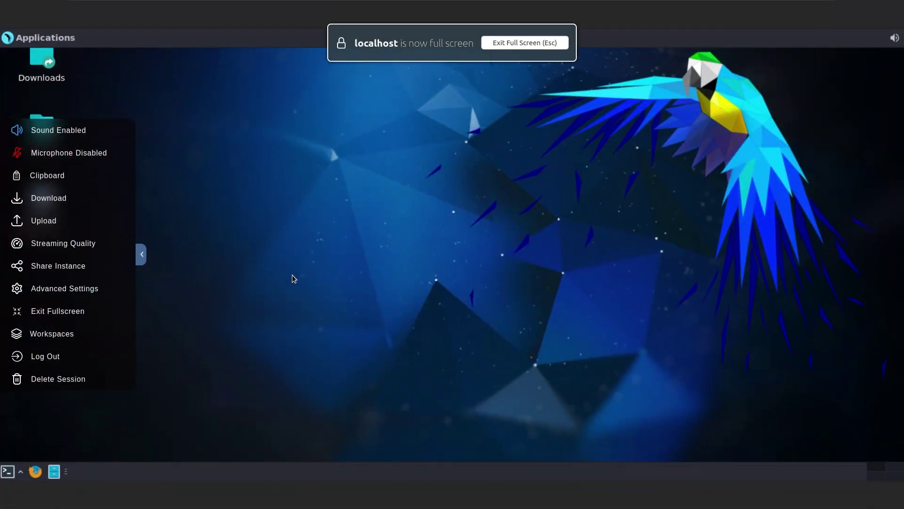
Open a terminal and run whoami, confirming the session runs as root
key("ctrl+alt+t")
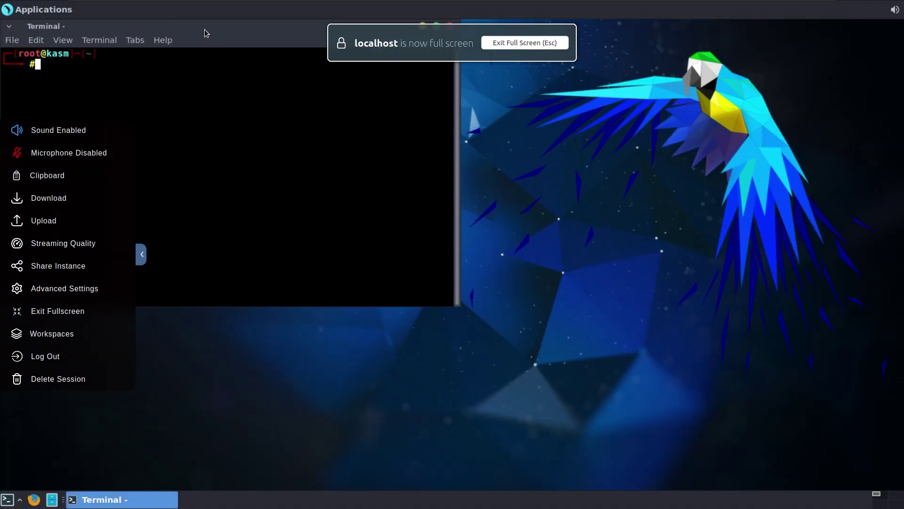
left_click_drag(204, 28, 478, 168)
type("whoami")
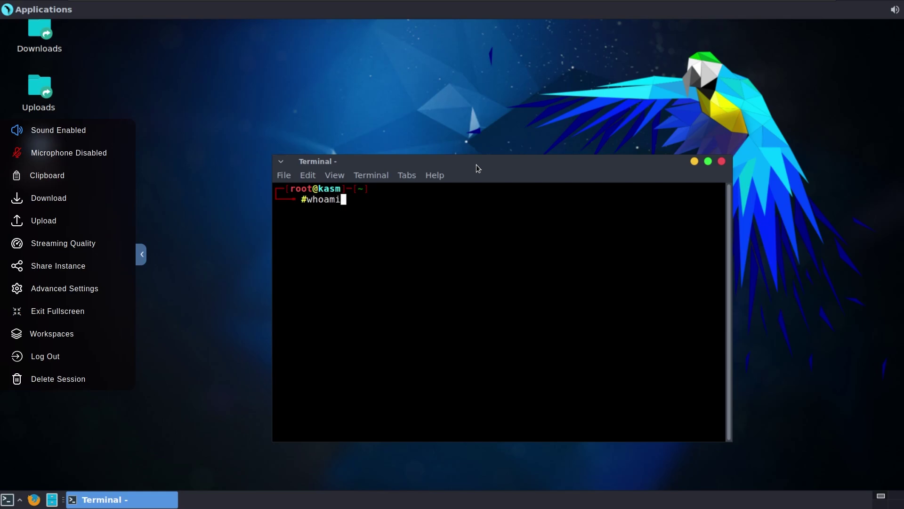
key("Return")
double_click(283, 210)
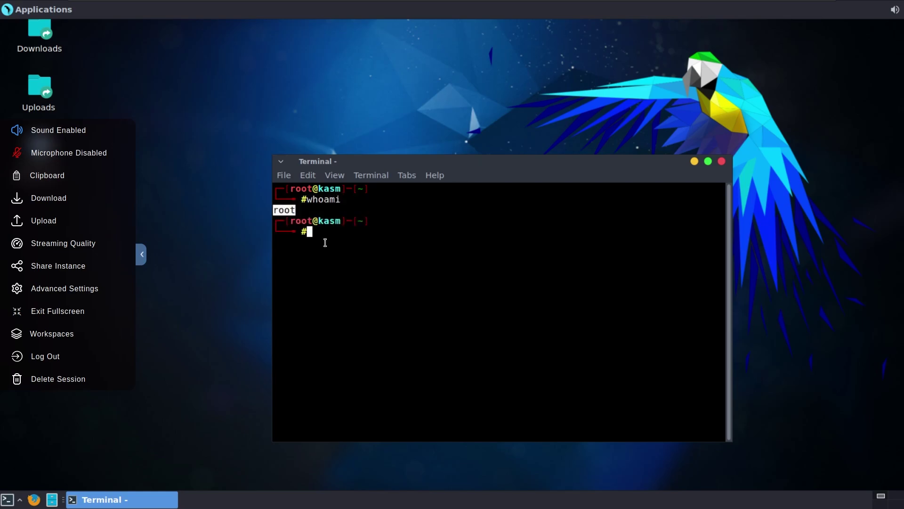
left_click(350, 253)
Install openvpn with sudo apt install openvpn, answering y to the prompt
type("sudo ")
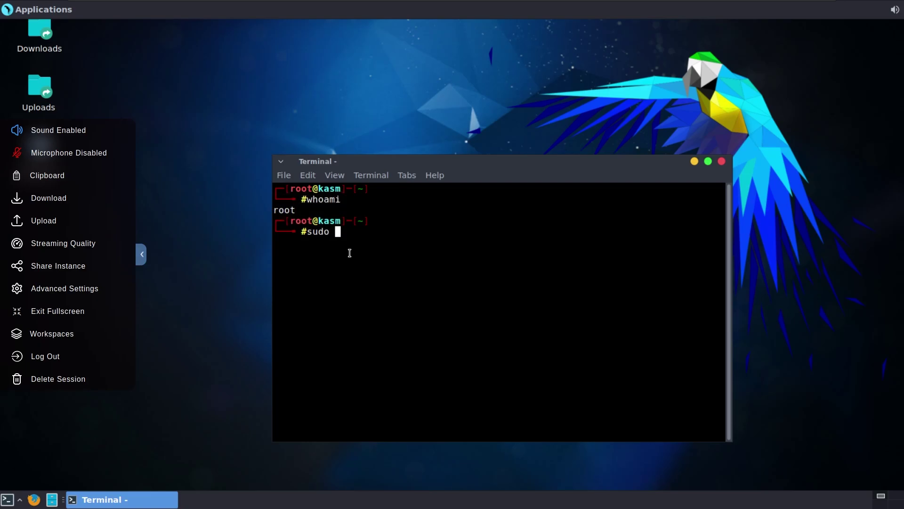
type("apt install openvpn")
key("Return")
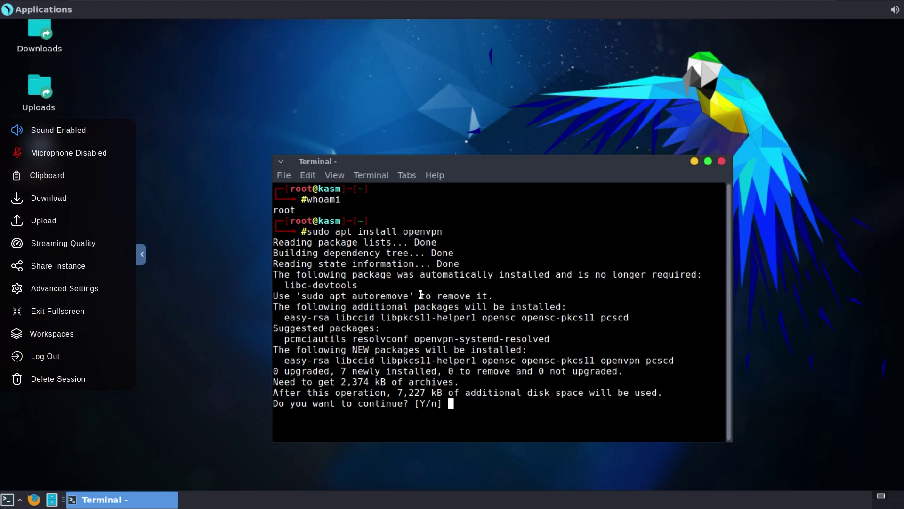
type("y")
key("Return")
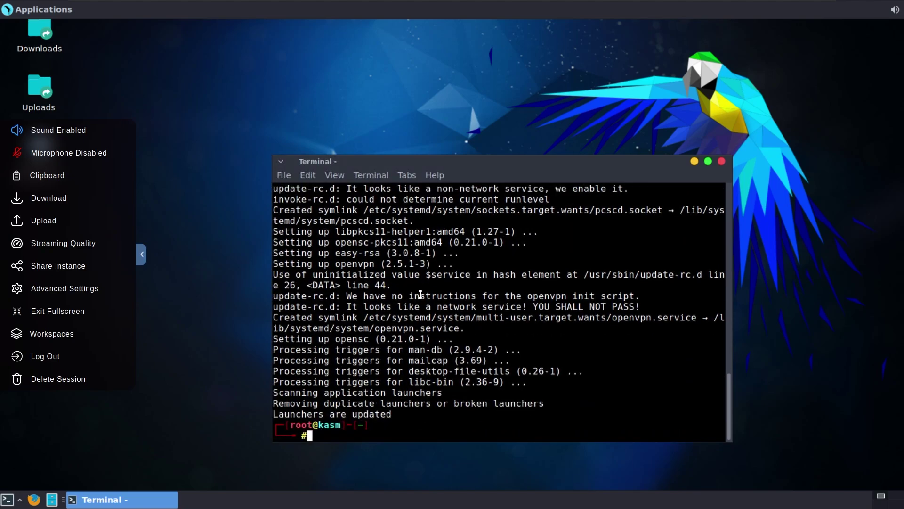
key("Escape")
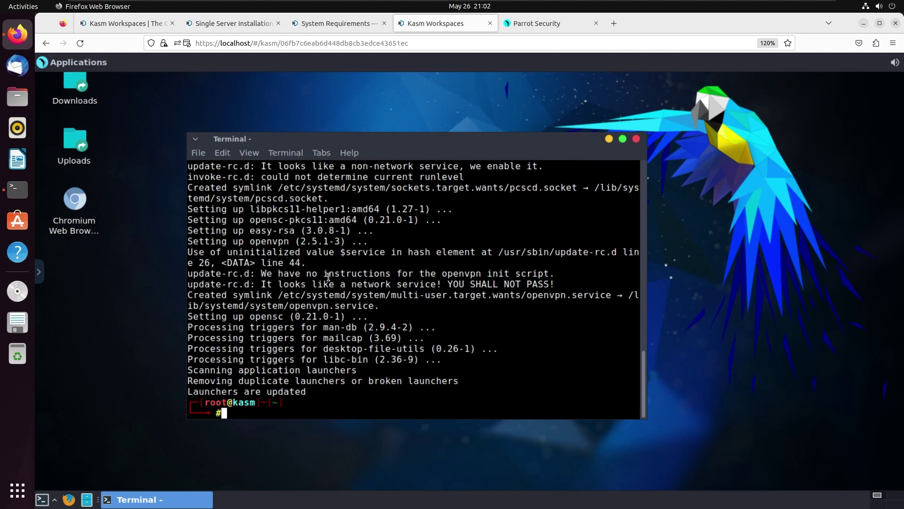
Run nmap and hashcat in the terminal to confirm both are available
type("nmap")
key("Return")
type("ha")
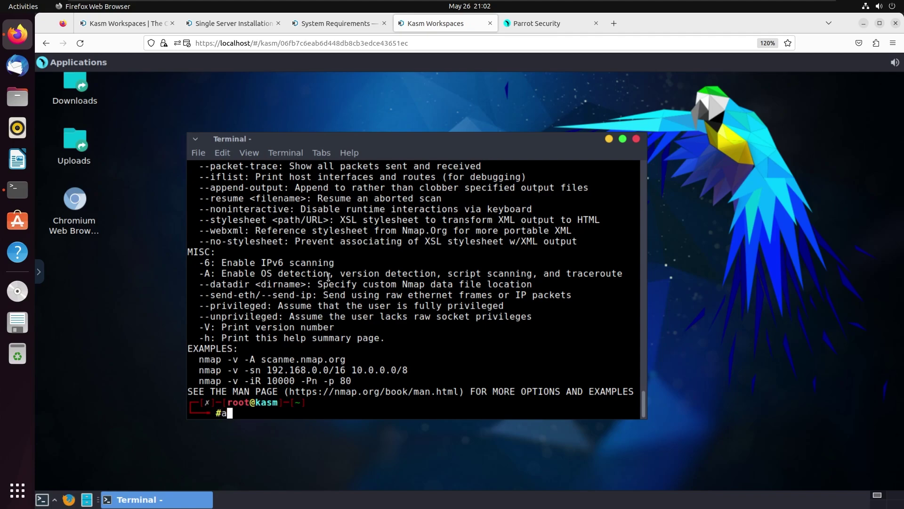
type("shcat")
key("Return")
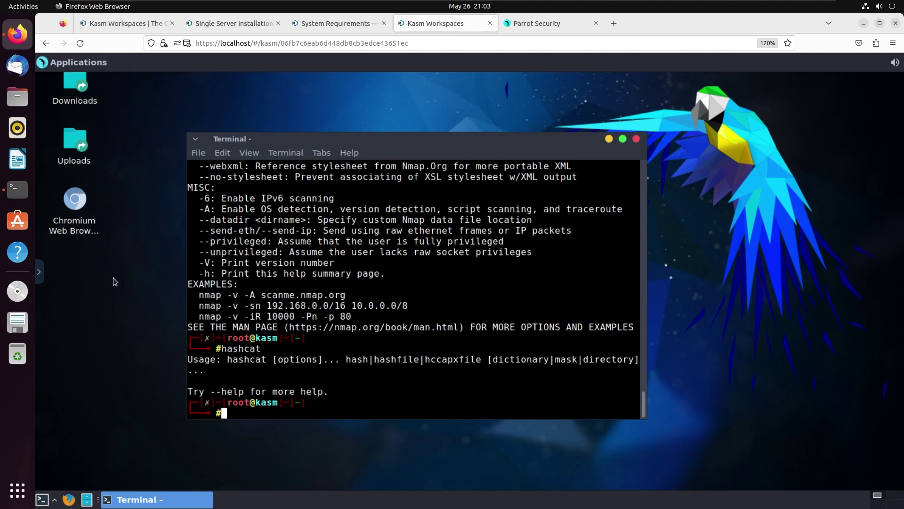
Delete the Parrot OS session from the Kasm control panel and confirm
left_click(39, 272)
left_click(79, 405)
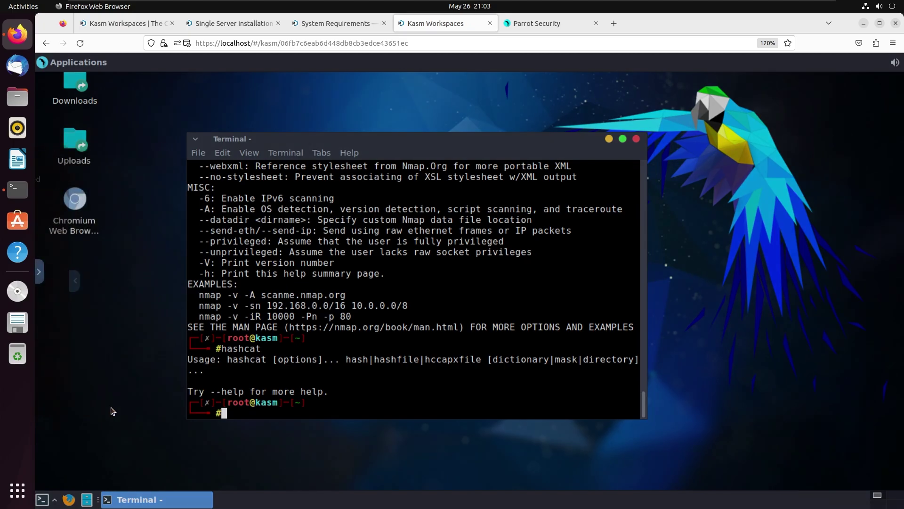
left_click(448, 324)
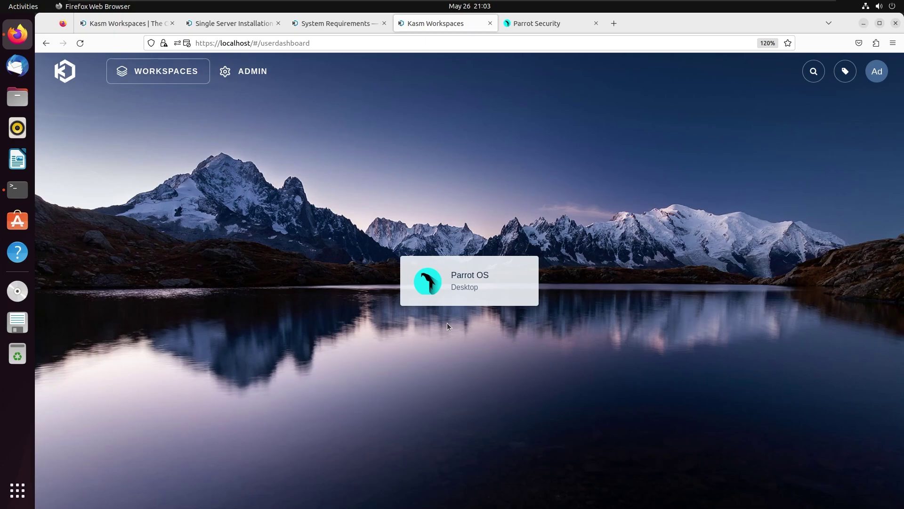
Launch a new Parrot OS session and run openvpn in a terminal, getting 'command not found'
left_click(471, 288)
left_click(465, 344)
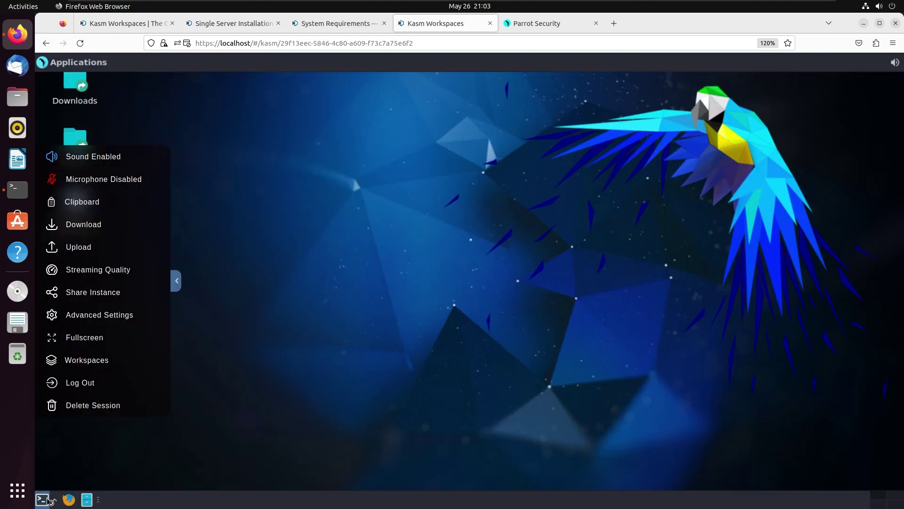
left_click(43, 499)
type("openvpn")
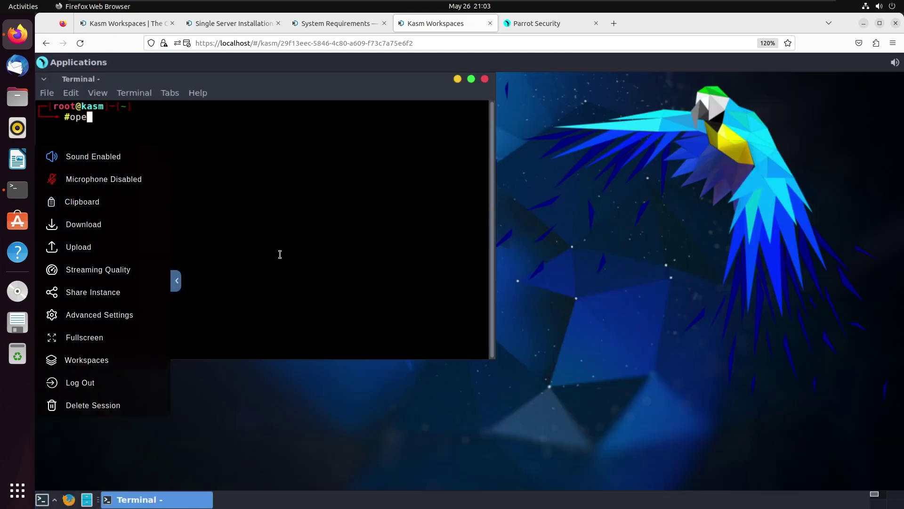
key("Return")
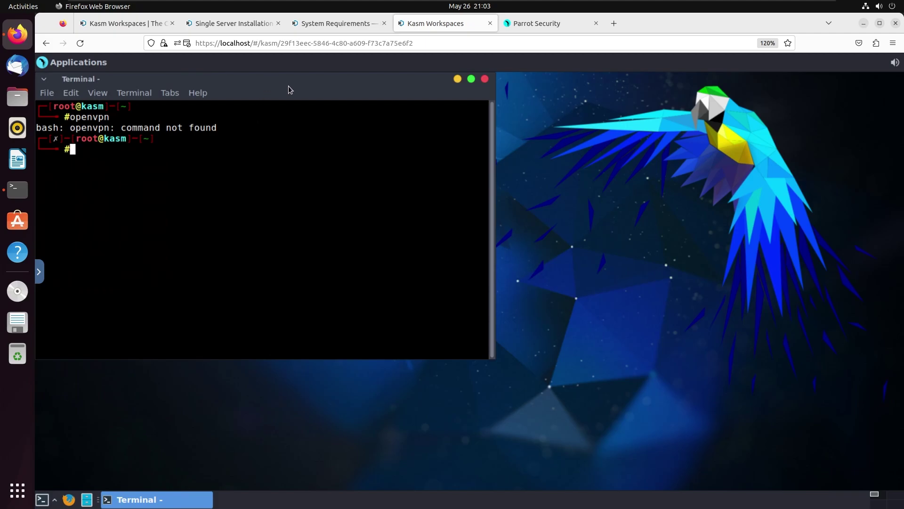
triple_click(303, 159)
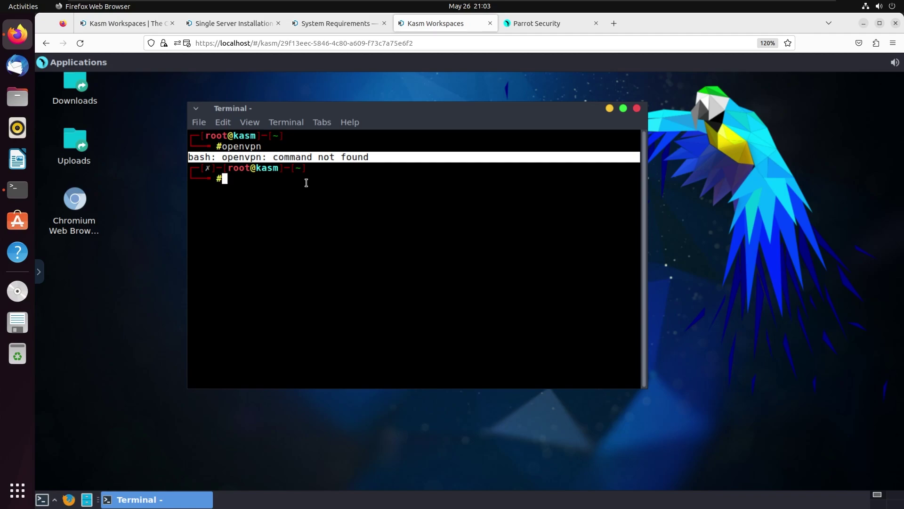
left_click_drag(390, 118, 376, 115)
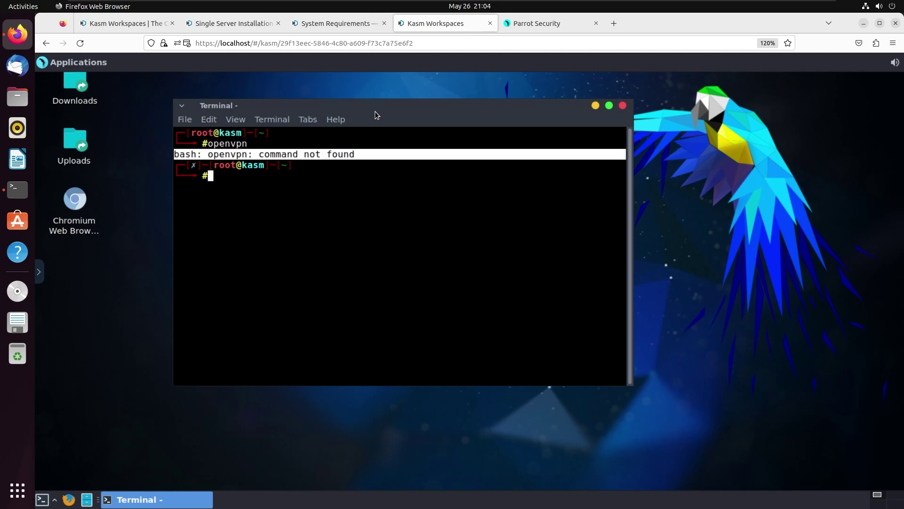
Delete the session and open the Parrot OS workspace's edit form under Admin > Workspaces
left_click(40, 271)
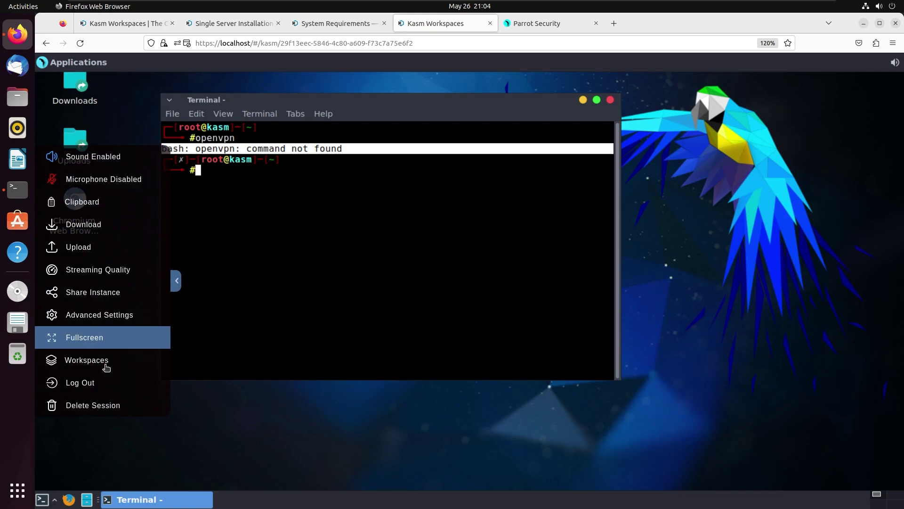
left_click(109, 405)
left_click(432, 309)
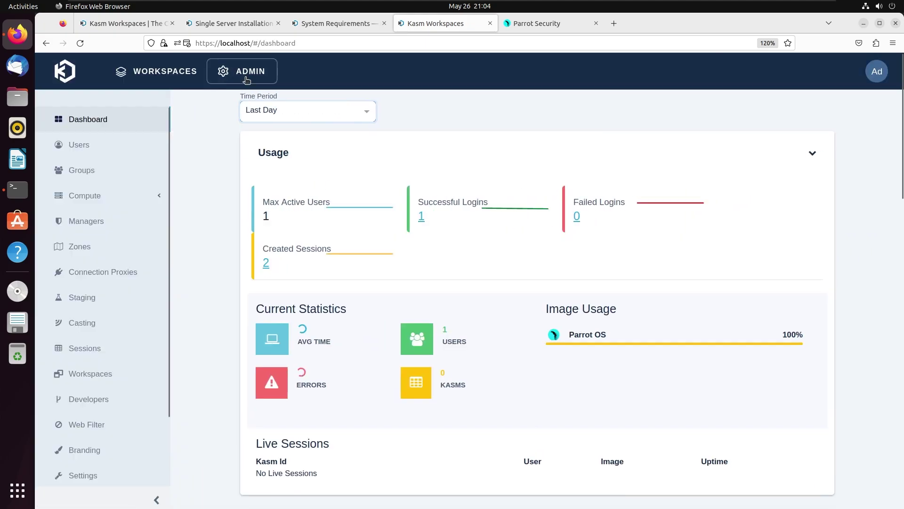
left_click(99, 386)
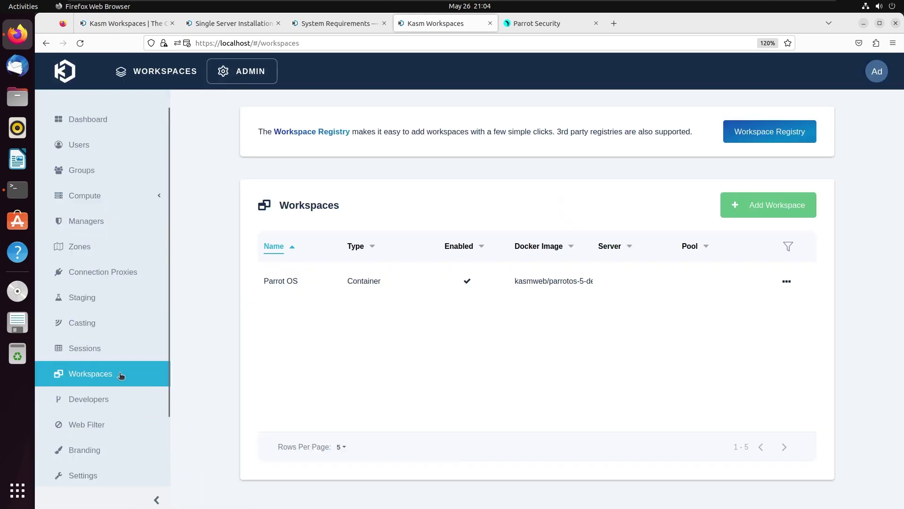
left_click(786, 282)
left_click(778, 291)
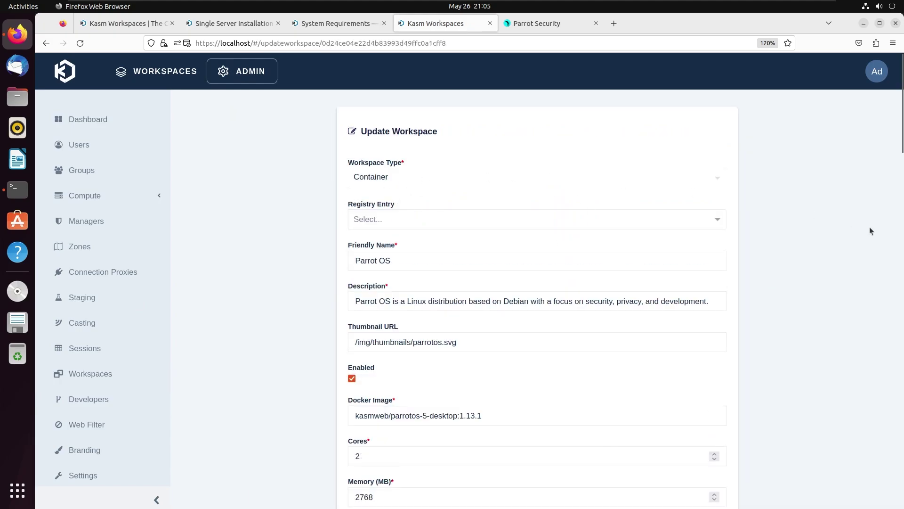
Add a "first_launch": {} object to the Docker Exec Config JSON
scroll(853, 235, "down", 15)
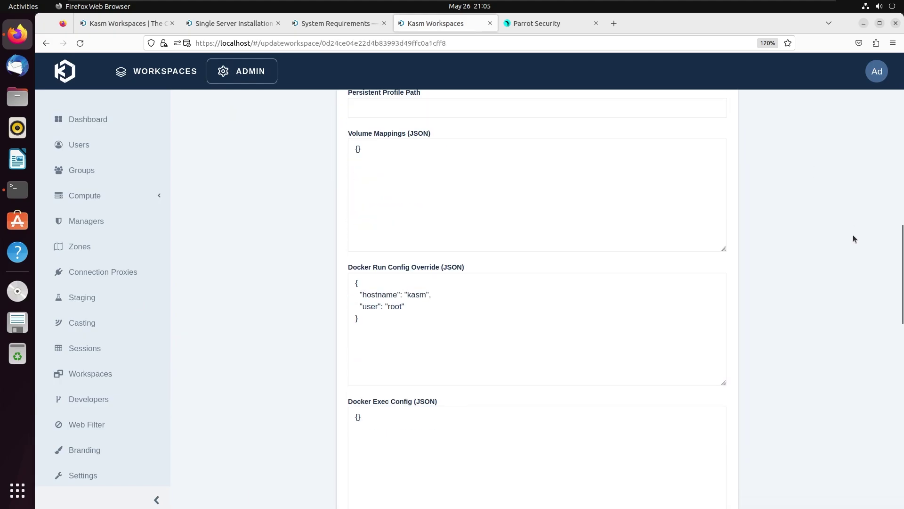
left_click_drag(453, 270, 360, 274)
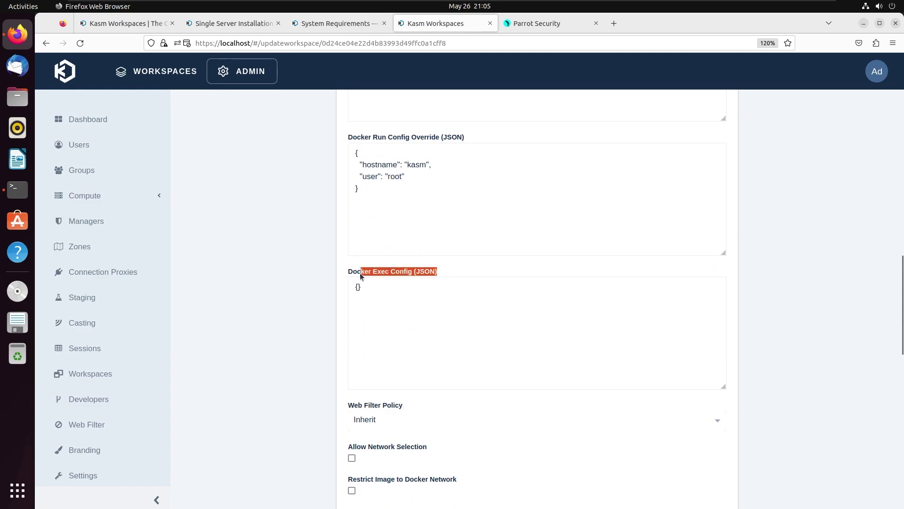
left_click(358, 287)
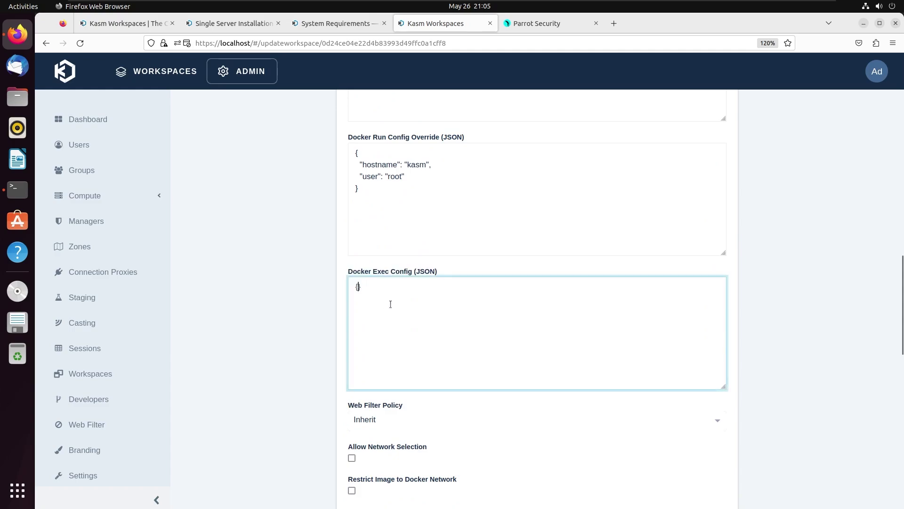
key("Return")
type("\"first_la")
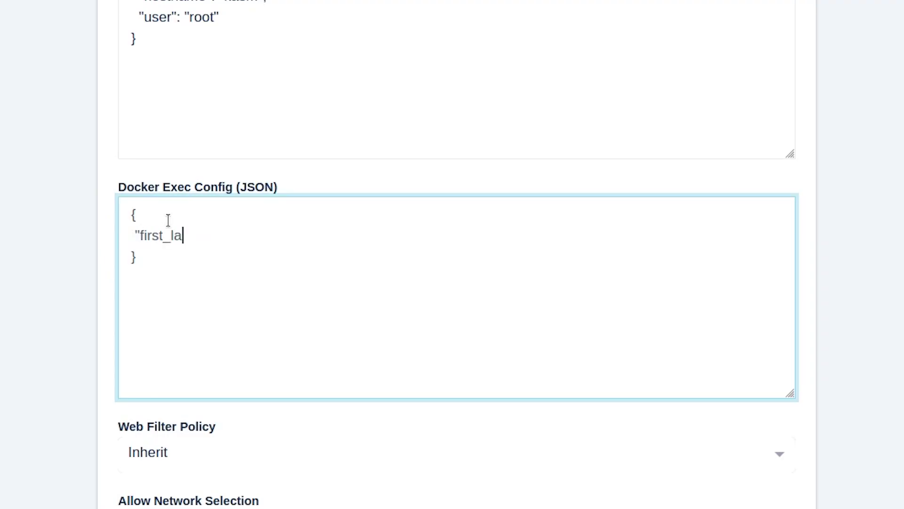
type("unch\":{}")
key("Left")
key("Return")
key("Return")
key("Tab")
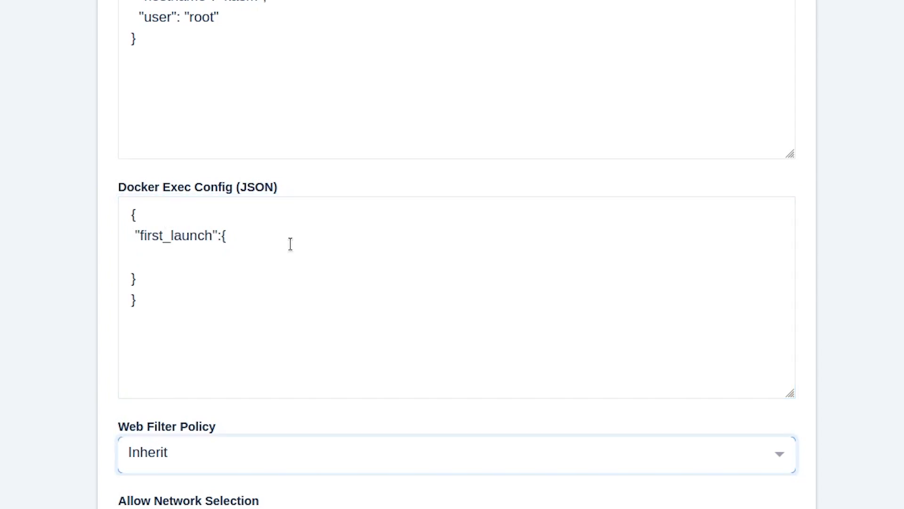
left_click(287, 252)
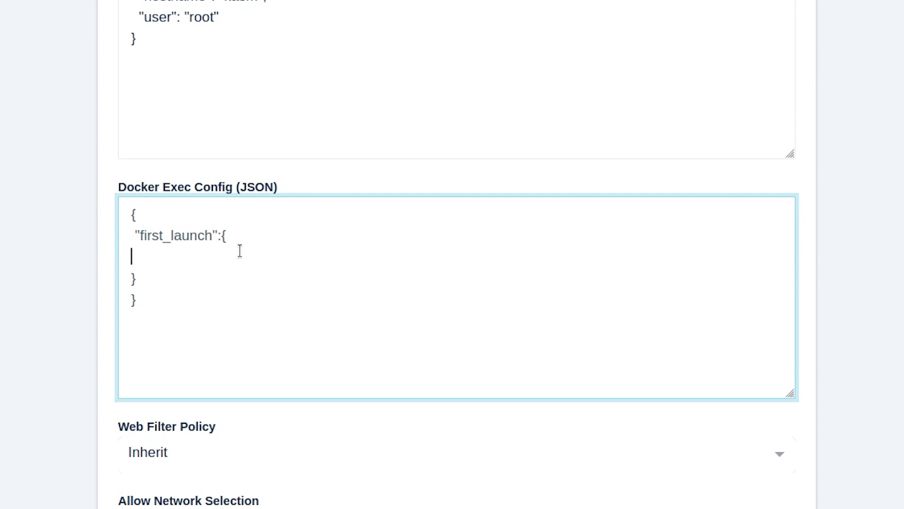
Set the first_launch cmd to bash -c 'apt install -y openvpn && '
type("\"cmd\": \"\"")
key("Left")
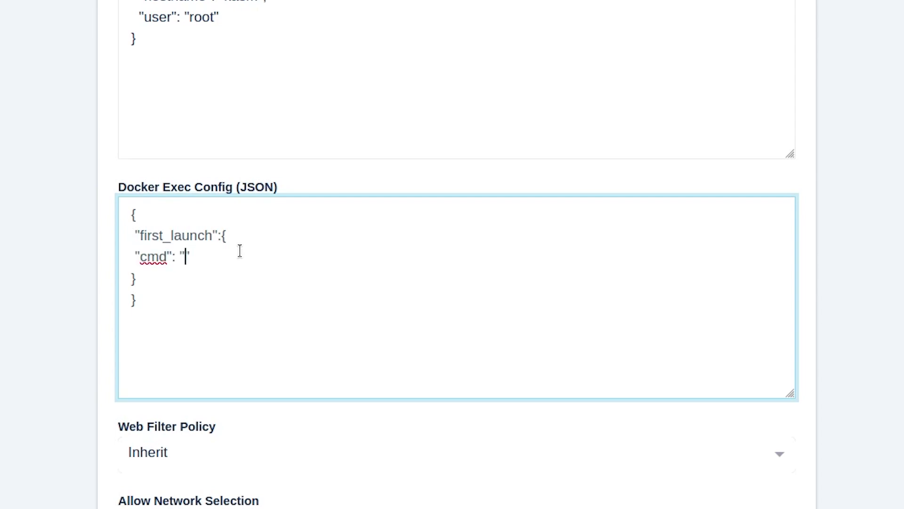
type("bash -c 'apt install")
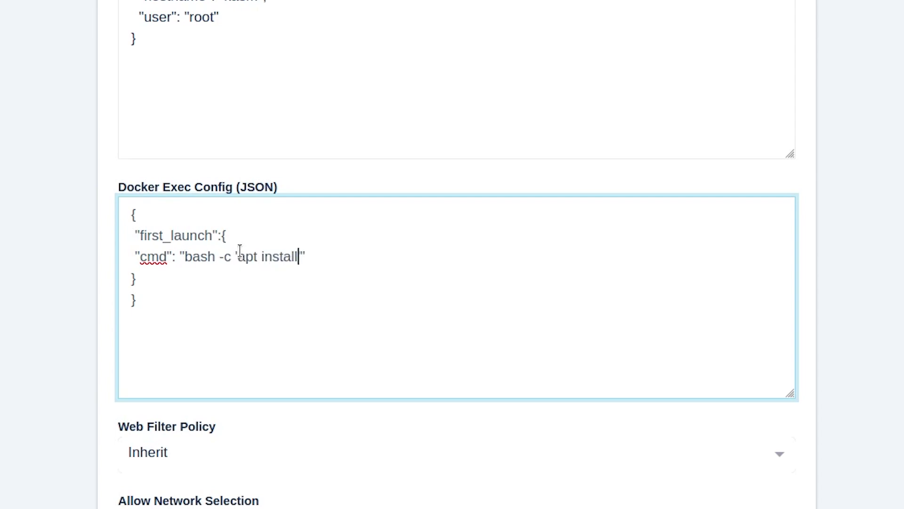
type(" -y openv")
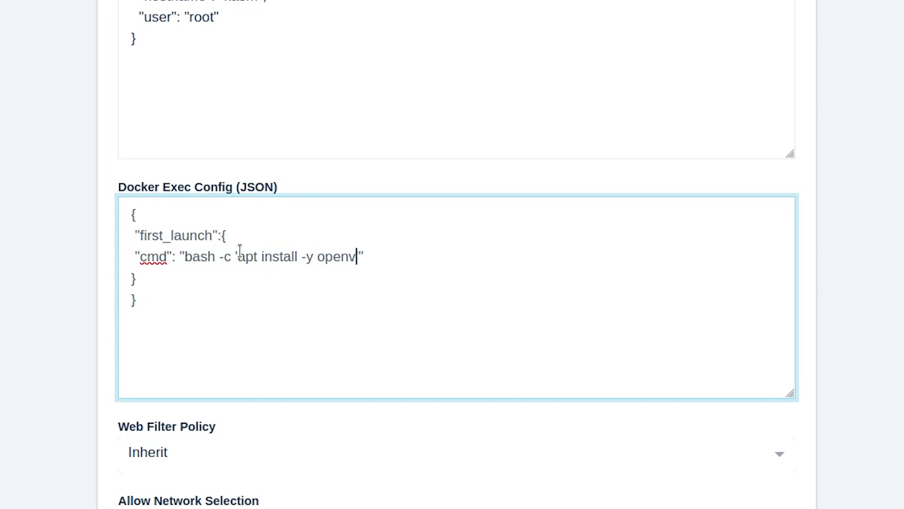
type("pn")
left_click_drag(238, 257, 377, 257)
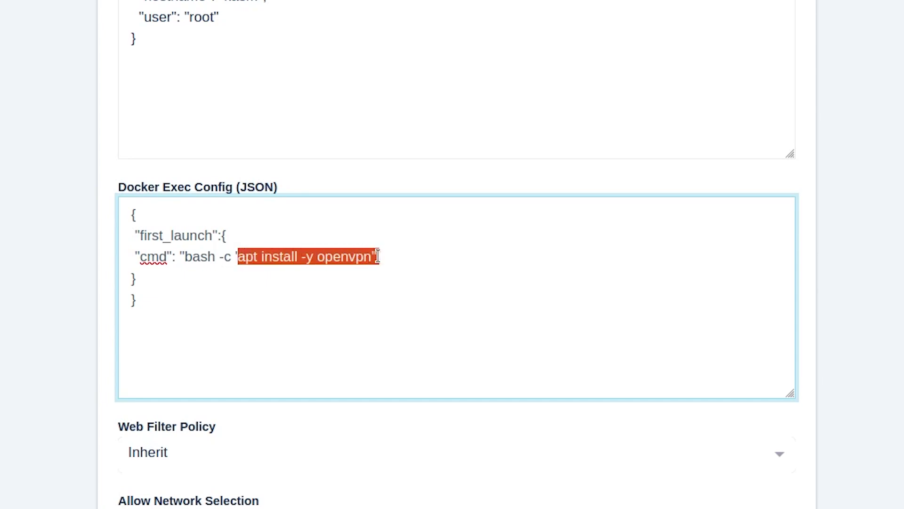
left_click(350, 284)
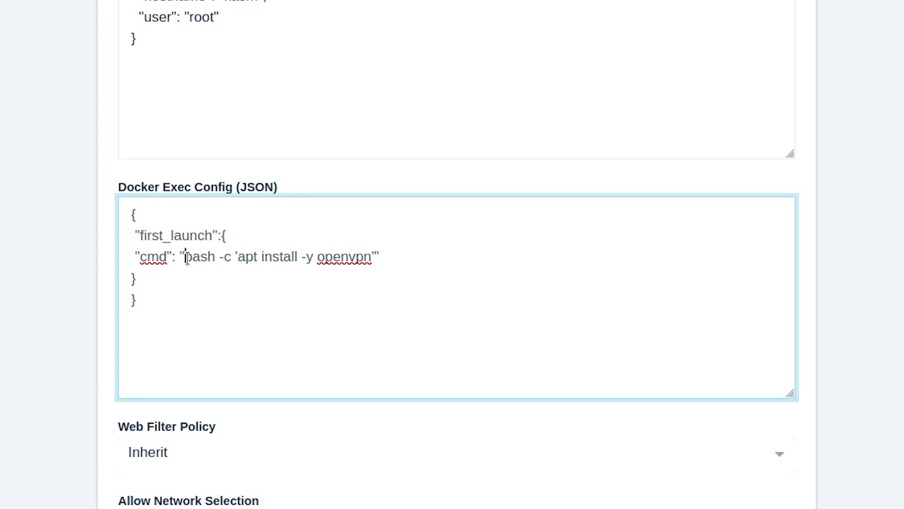
left_click_drag(185, 256, 374, 257)
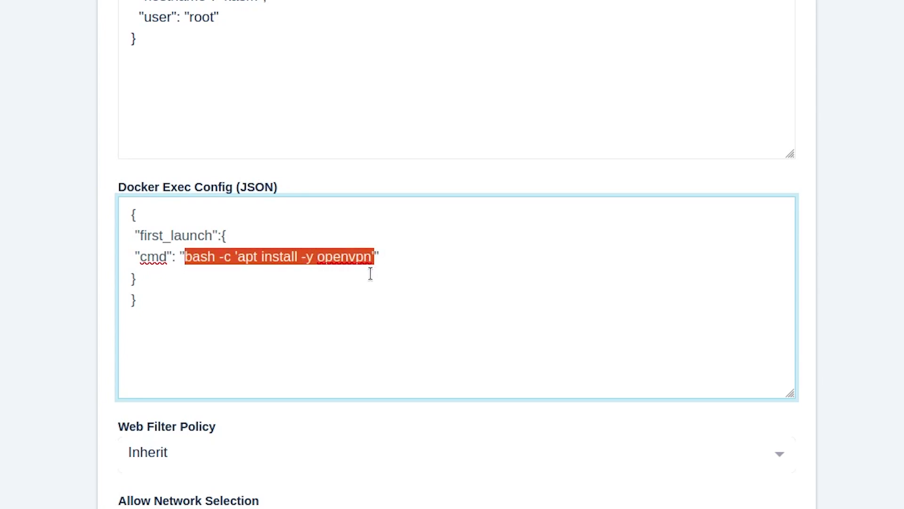
left_click(379, 257)
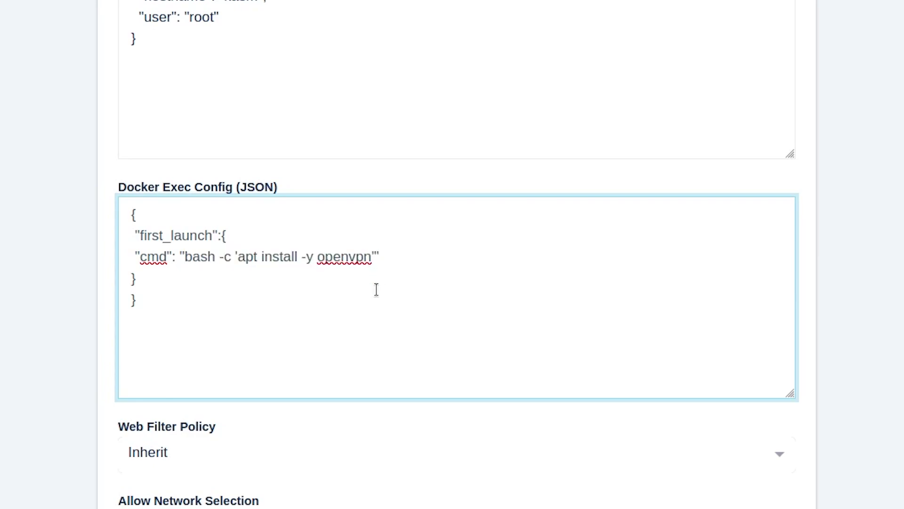
key("Left")
key("Left")
type("&&")
scroll(432, 239, "down", 15)
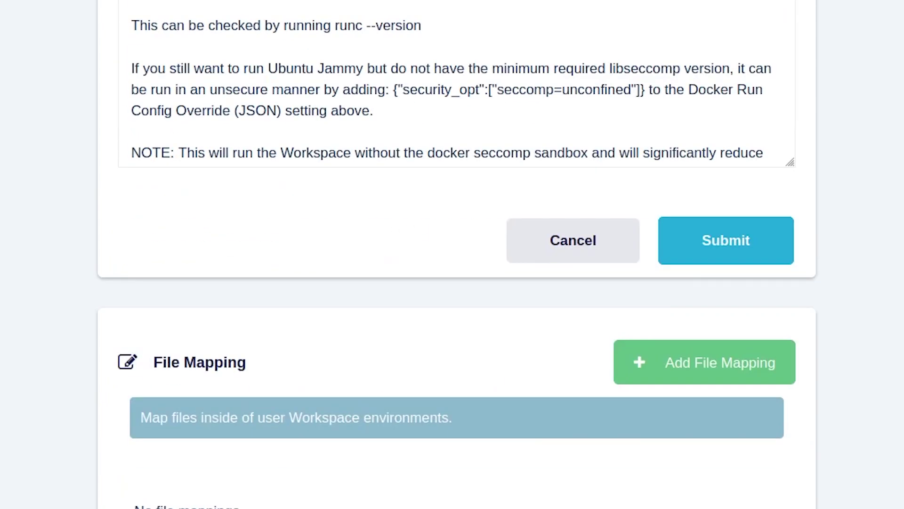
Submit the Parrot OS workspace changes and launch a new Parrot OS session from the dashboard
left_click(727, 249)
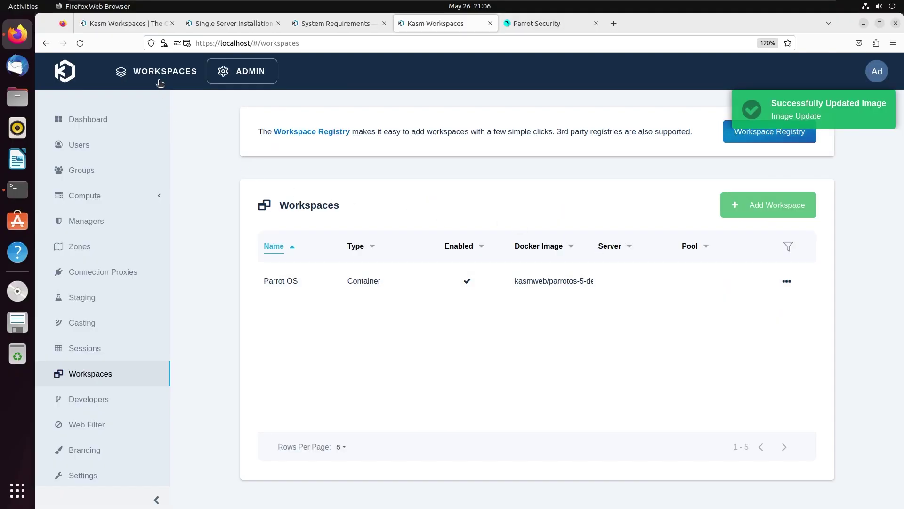
left_click(160, 84)
left_click(464, 301)
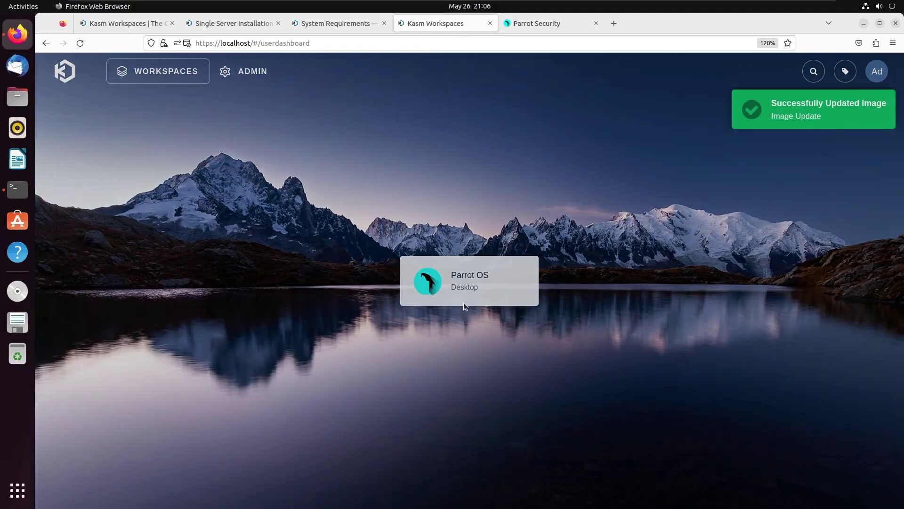
left_click(469, 342)
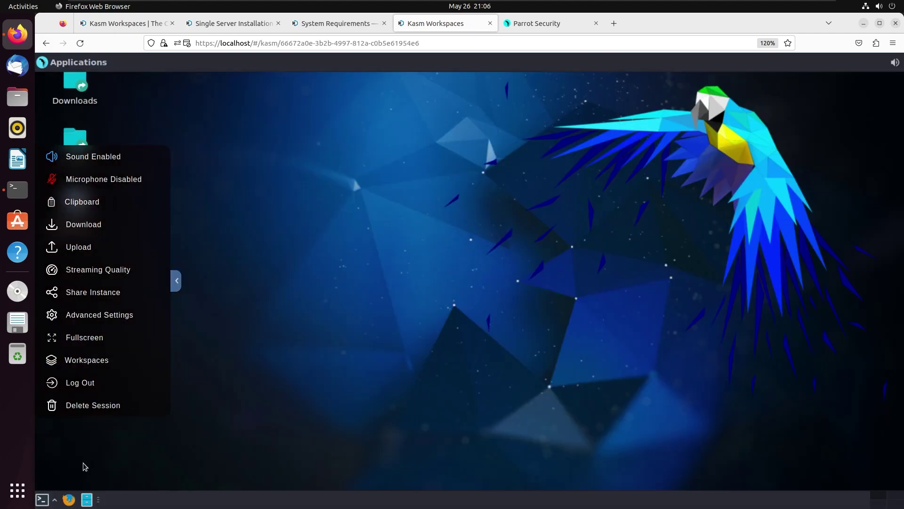
Run openvpn in a new terminal and scroll up through its options help output
left_click(42, 499)
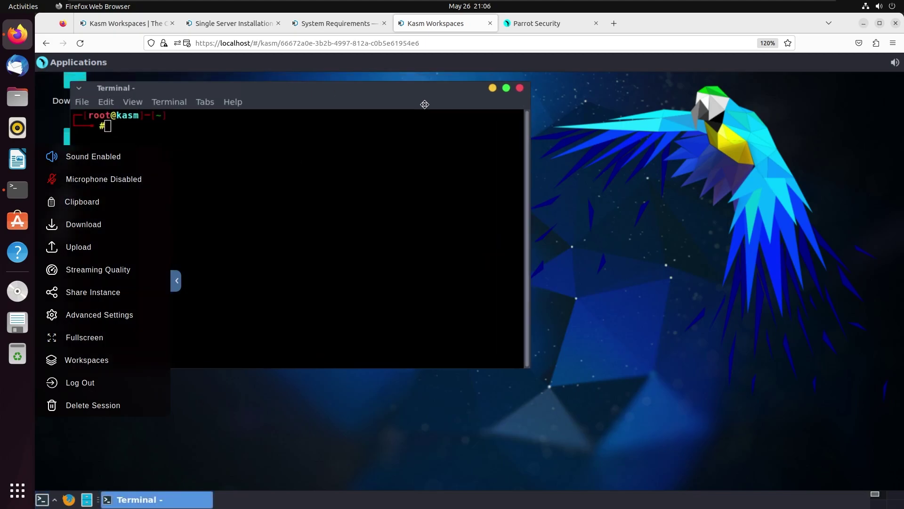
left_click_drag(274, 81, 502, 134)
type("opencv")
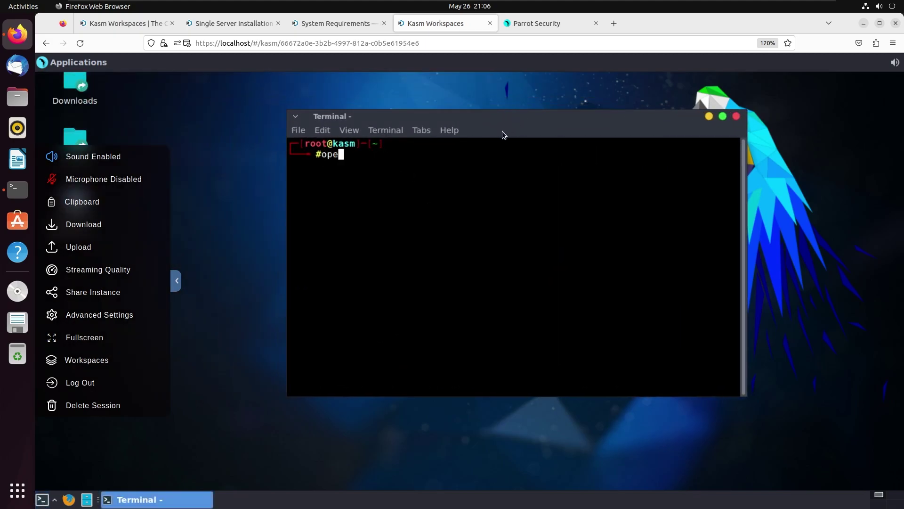
key("BackSpace")
key("BackSpace")
type("vpn")
key("Return")
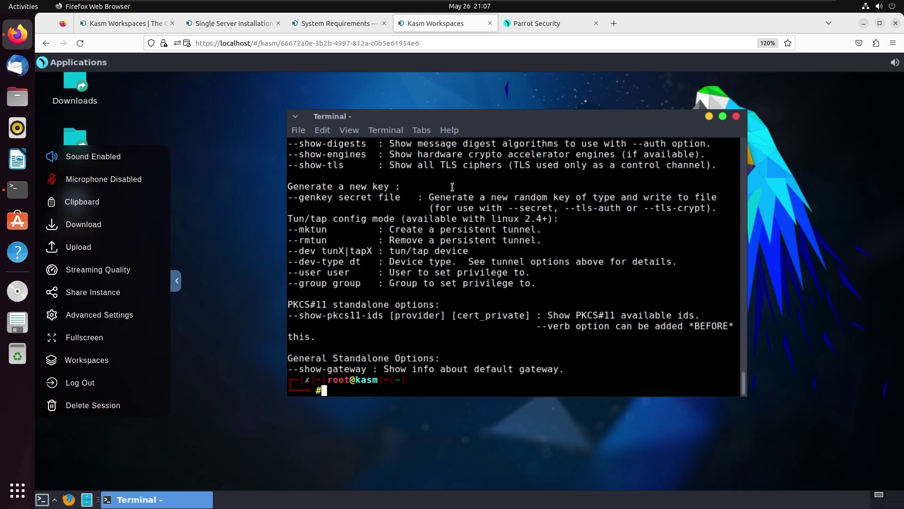
scroll(444, 202, "up", 20)
scroll(444, 203, "up", 20)
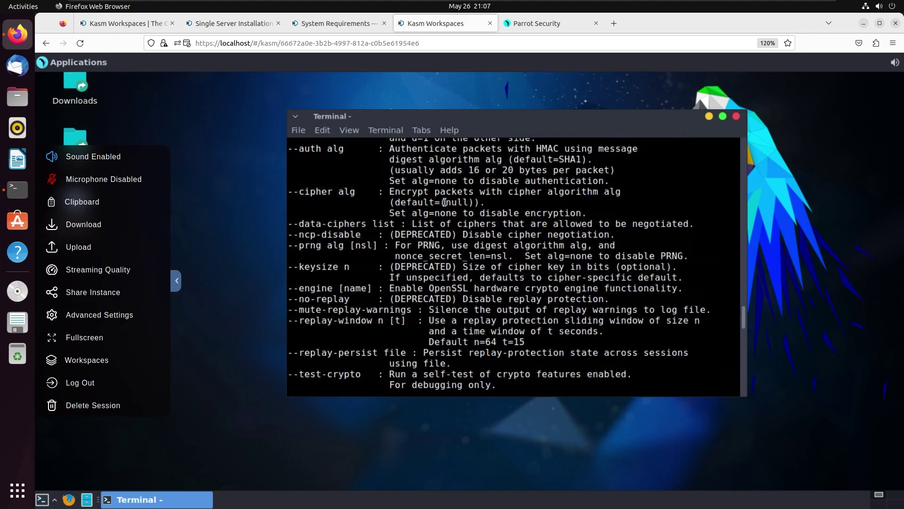
scroll(445, 200, "up", 15)
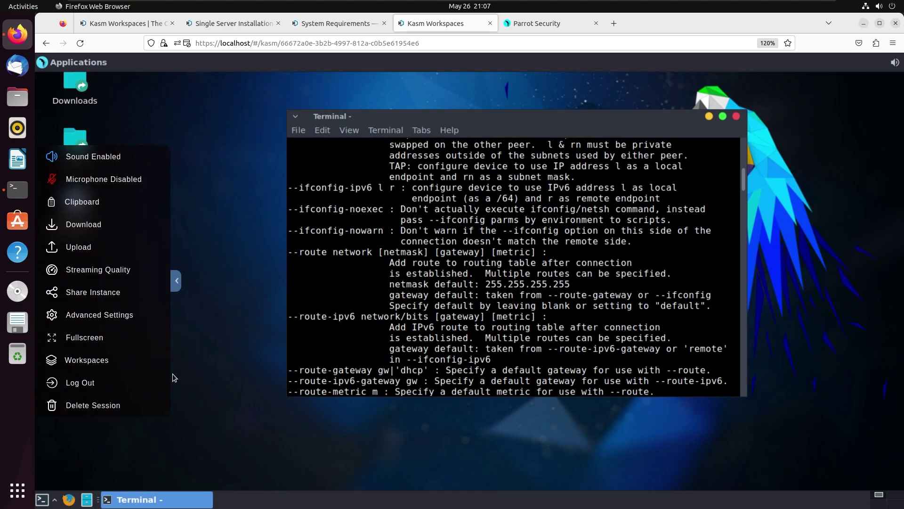
Cancel the delete-session prompt, then pause the running Parrot OS session from the Workspaces dashboard
left_click(142, 405)
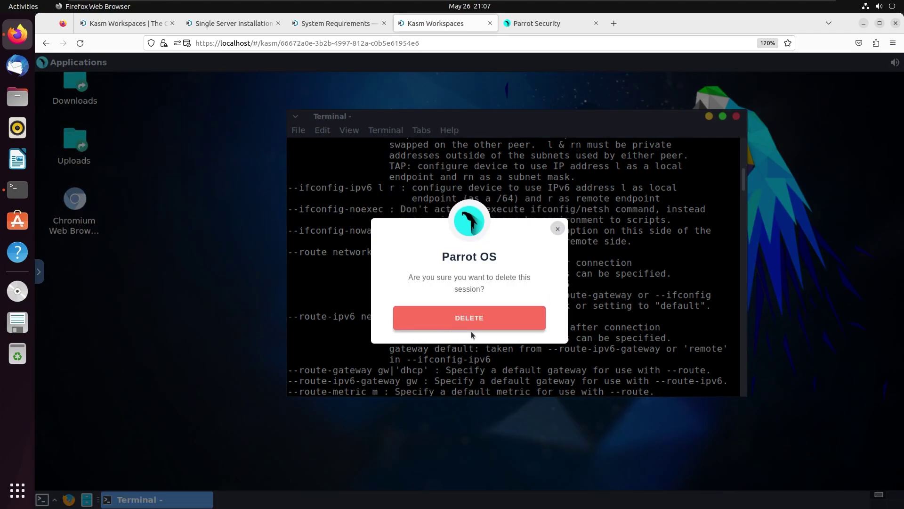
left_click(562, 229)
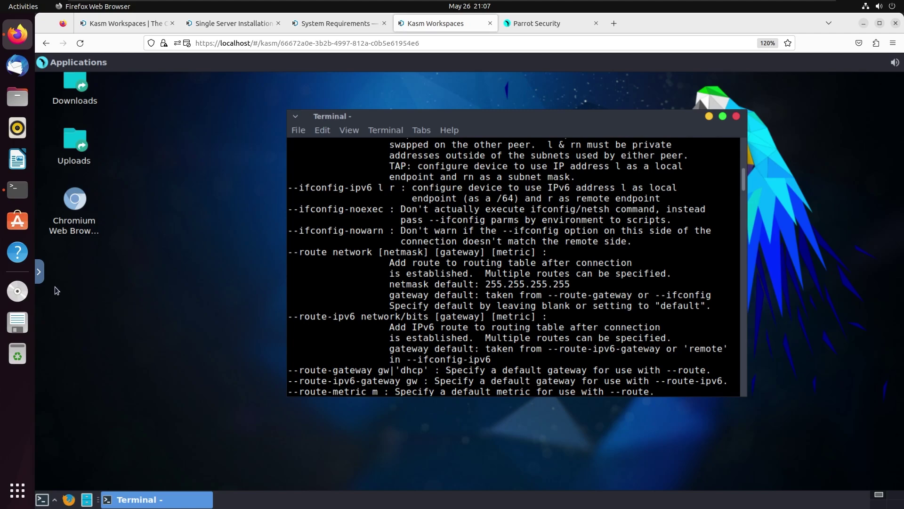
left_click(40, 273)
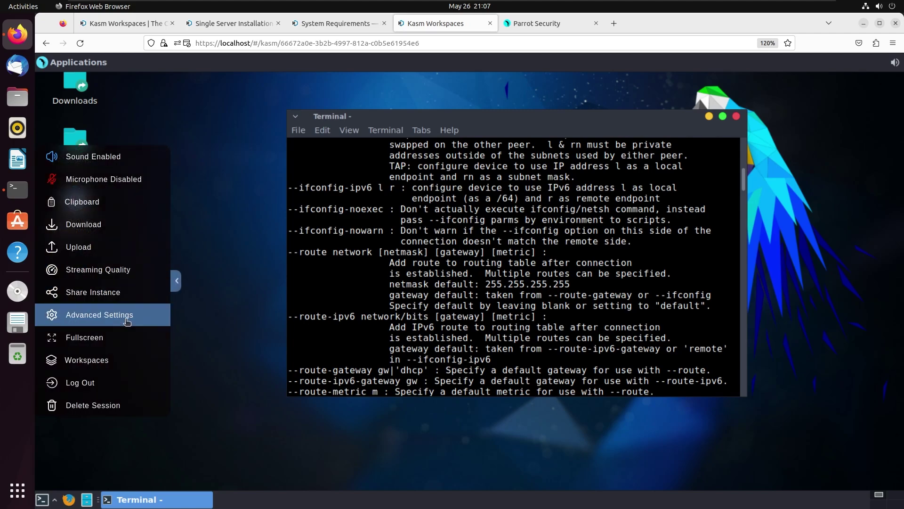
left_click(100, 360)
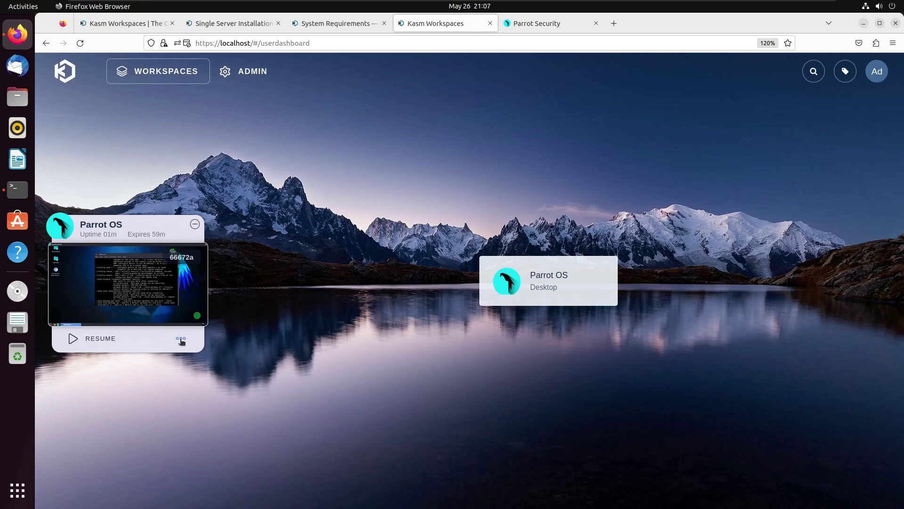
mouse_move(110, 307)
left_click(79, 285)
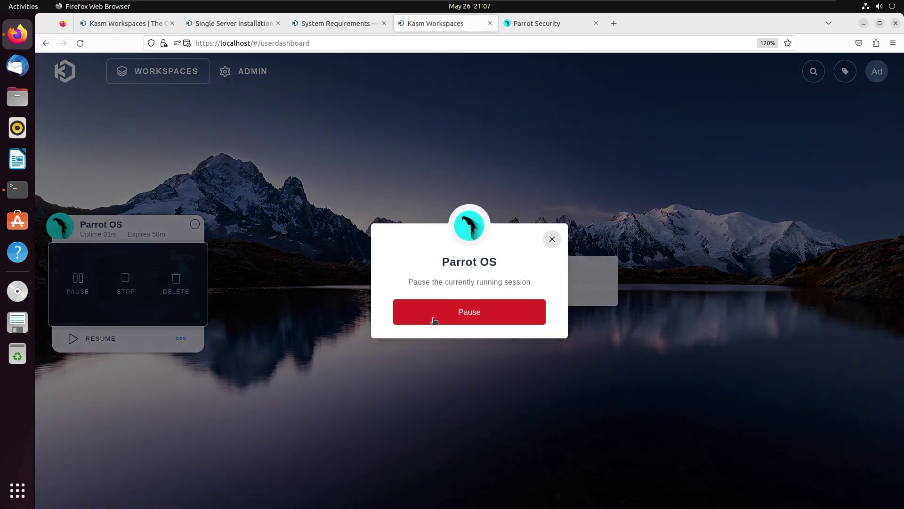
left_click(430, 318)
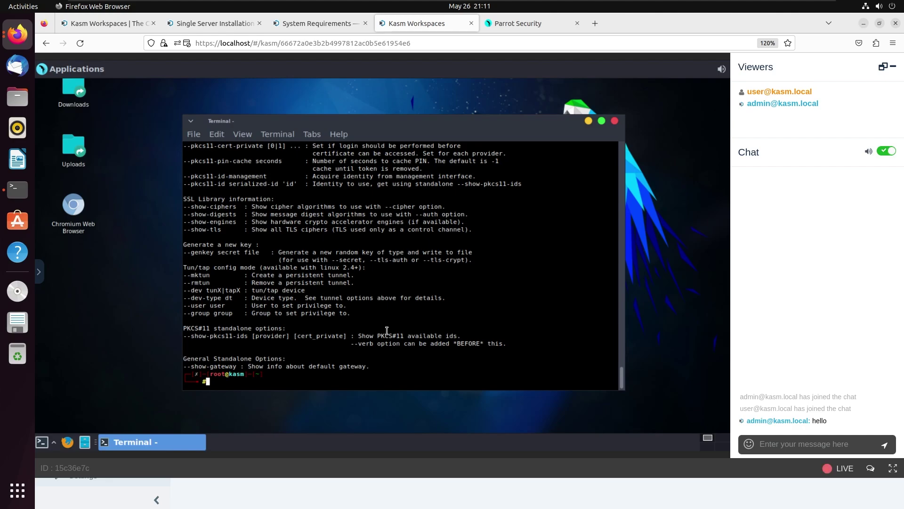
Load ngrok.com in a new Firefox tab and type 'snap install ngrok' in the terminal
left_click(596, 23)
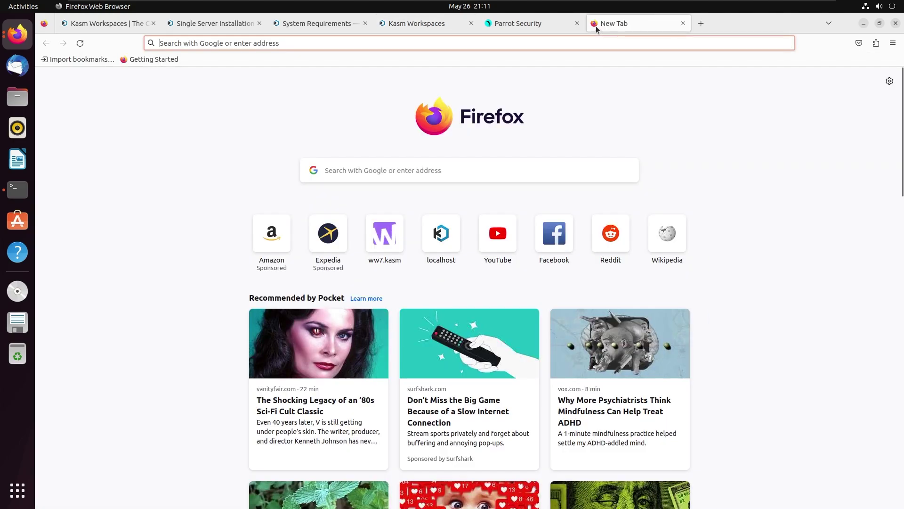
type("ngr")
key("Return")
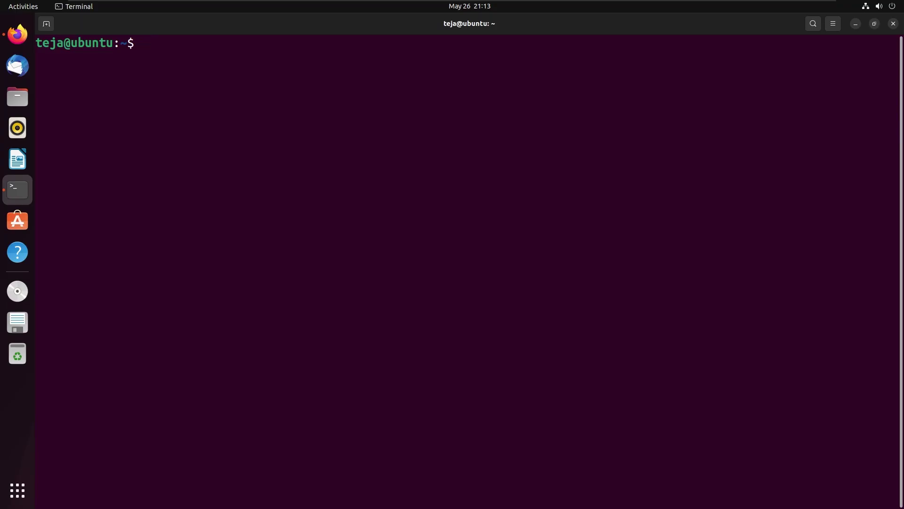
type("snap install ngrok")
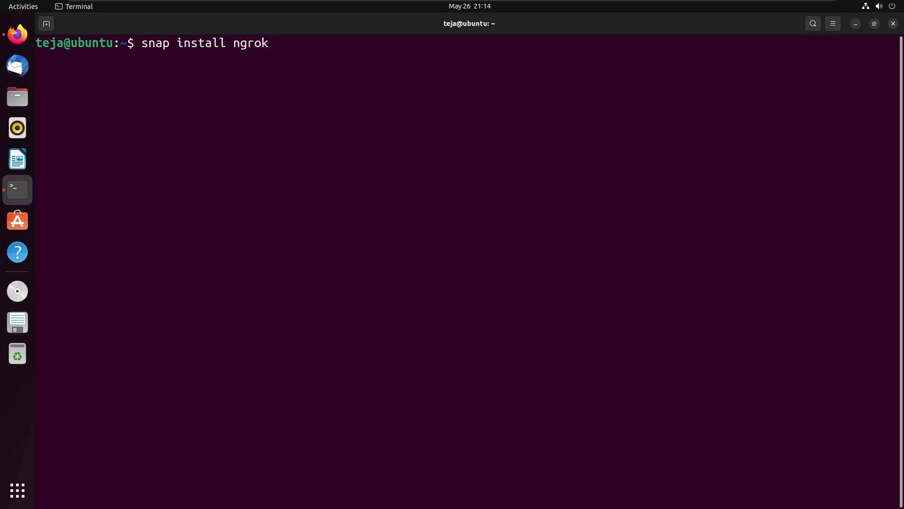
Install ngrok via snap and paste the 'ngrok config add-authtoken' command from the setup page into the terminal
key("Return")
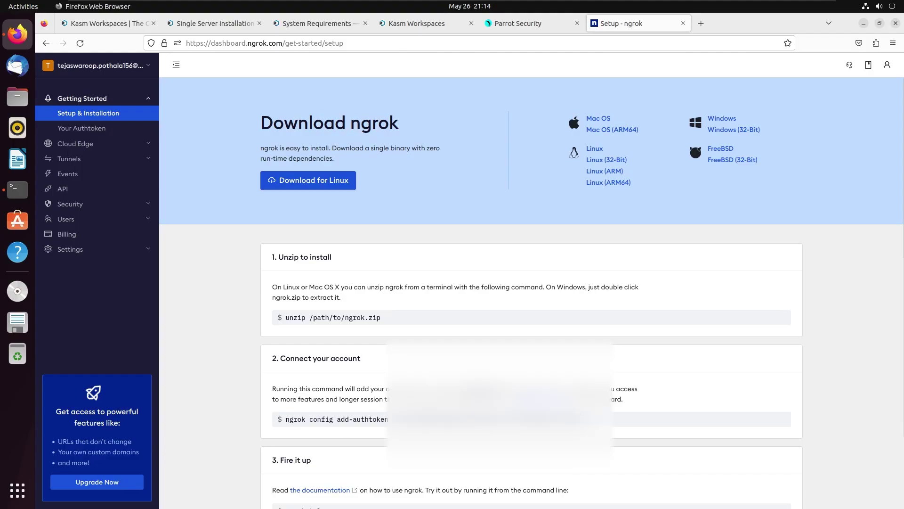
triple_click(299, 422)
right_click(291, 422)
left_click(301, 339)
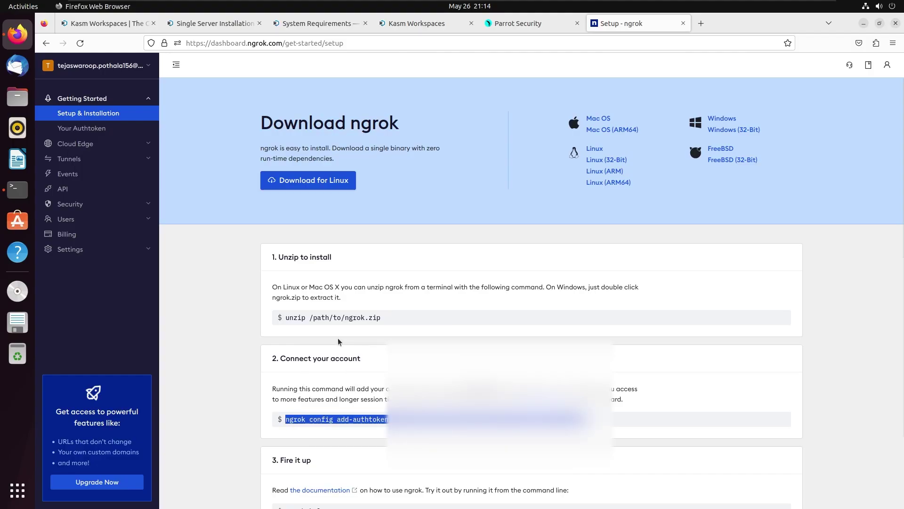
key("alt+Tab")
key("ctrl+shift+v")
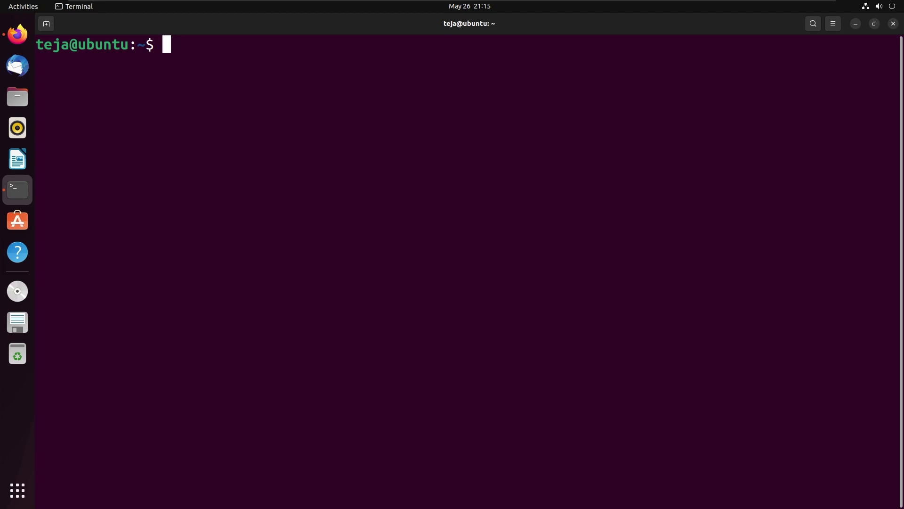
type("ngro")
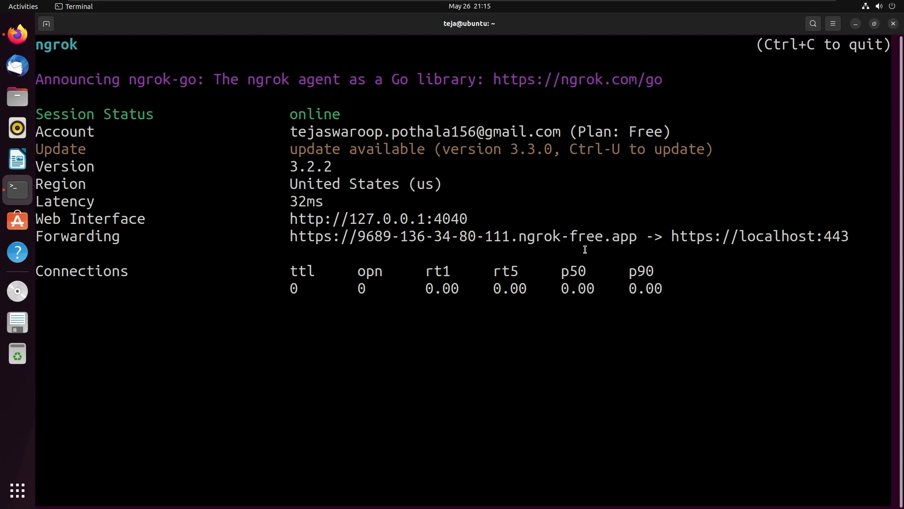
left_click(529, 243, "ctrl")
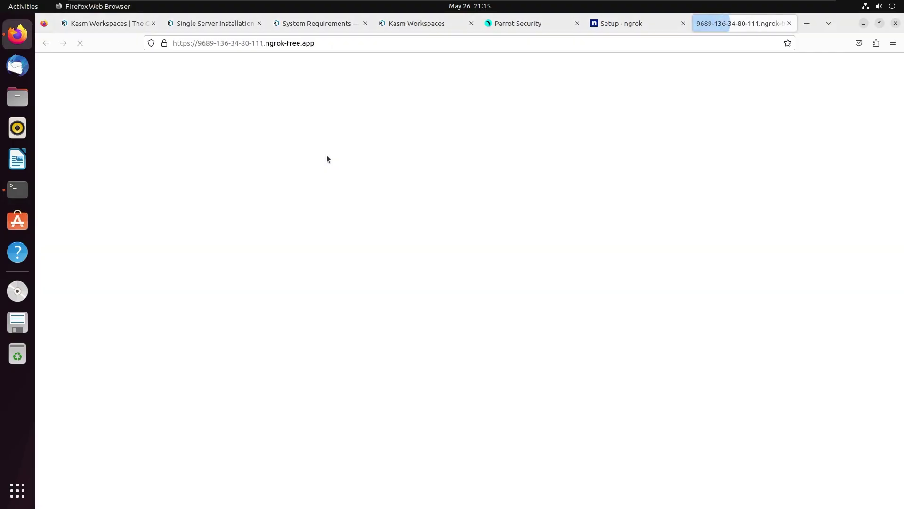
Continue past the ngrok warning page and select the tunnel address for copying
left_click(269, 222)
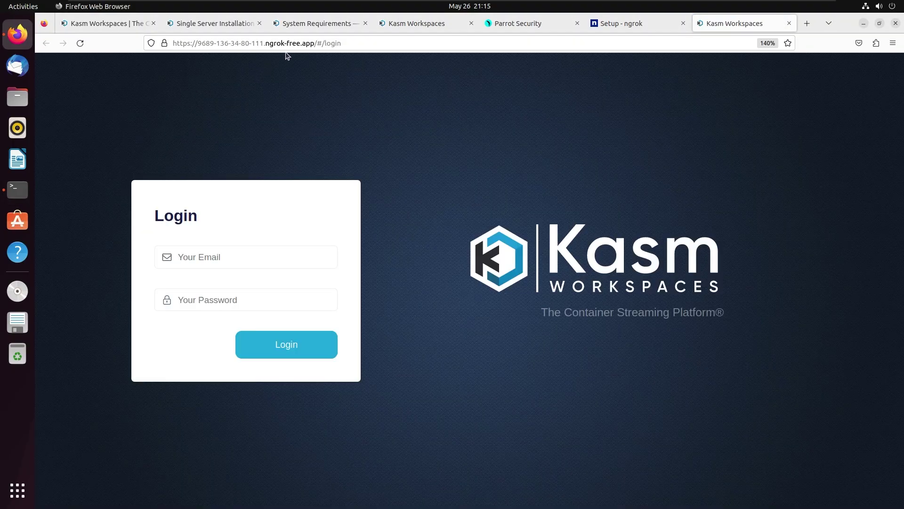
left_click(367, 44)
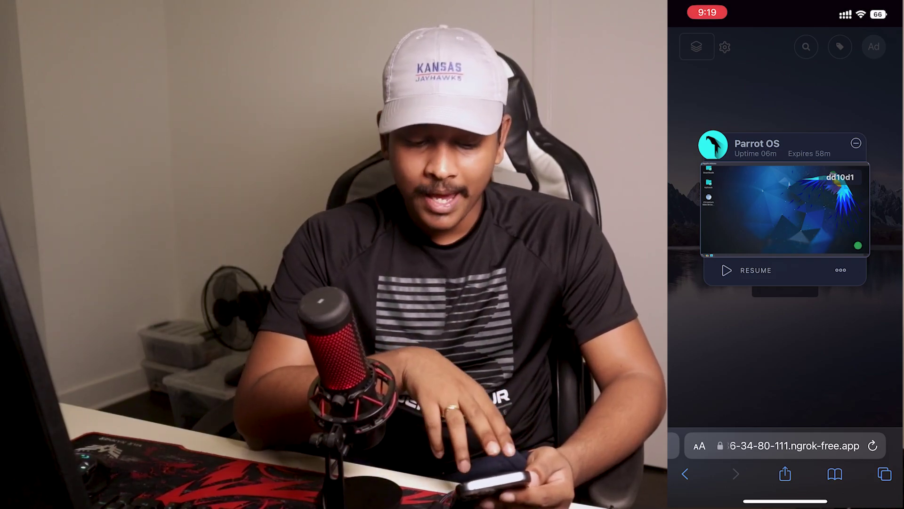
Resume the Parrot OS session on the phone and add the page to the home screen as Workspaces
left_click(747, 270)
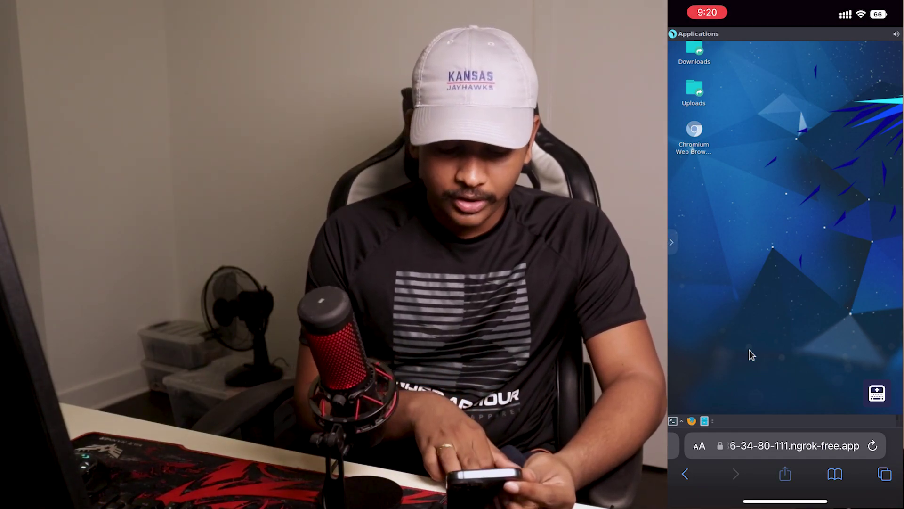
left_click(785, 473)
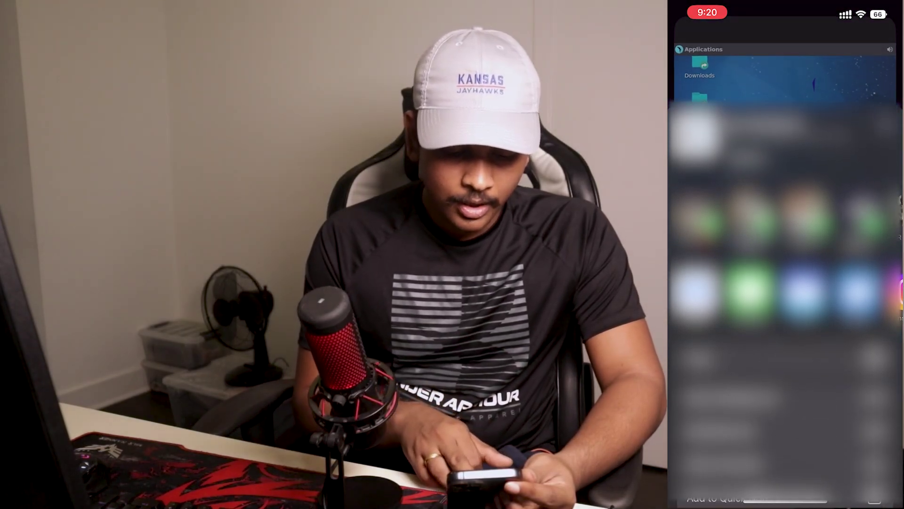
scroll(785, 283, "down", 5)
left_click(757, 325)
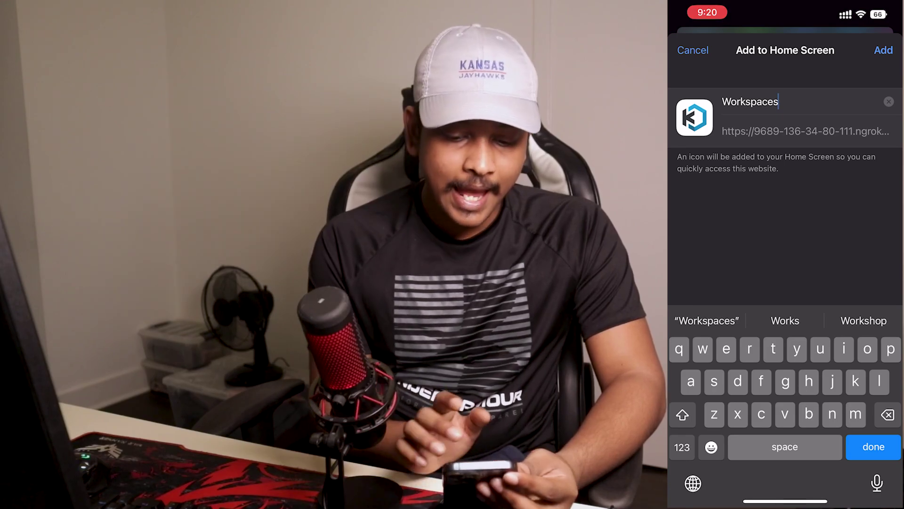
left_click(884, 50)
Launch the Workspaces shortcut and run whoami in the terminal to confirm it returns root
left_click(703, 61)
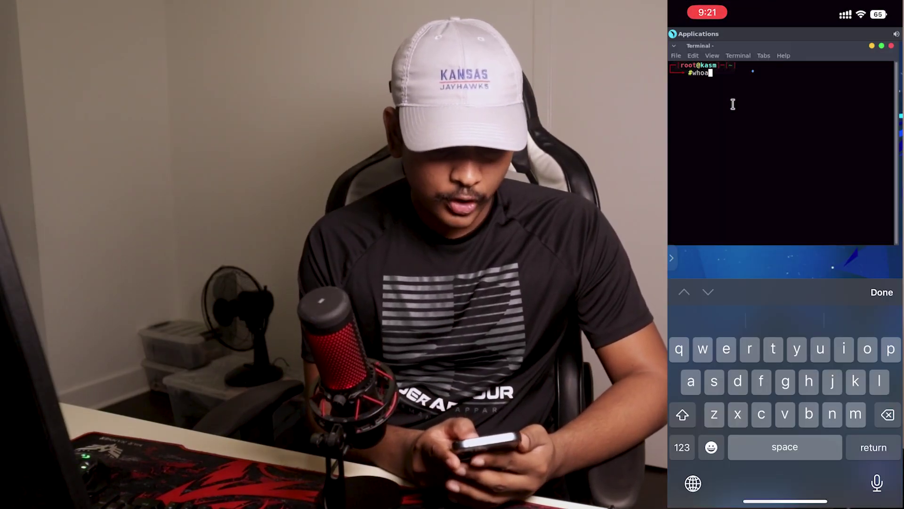
type("mi")
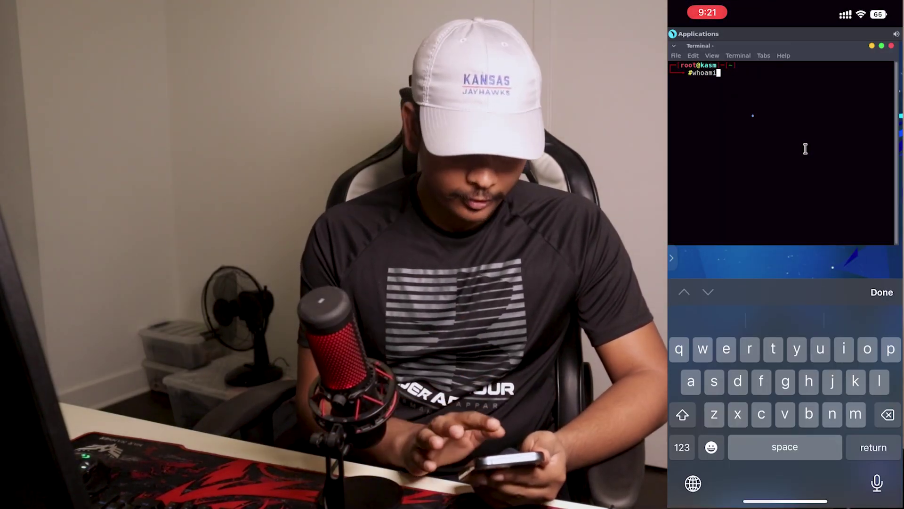
key("Return")
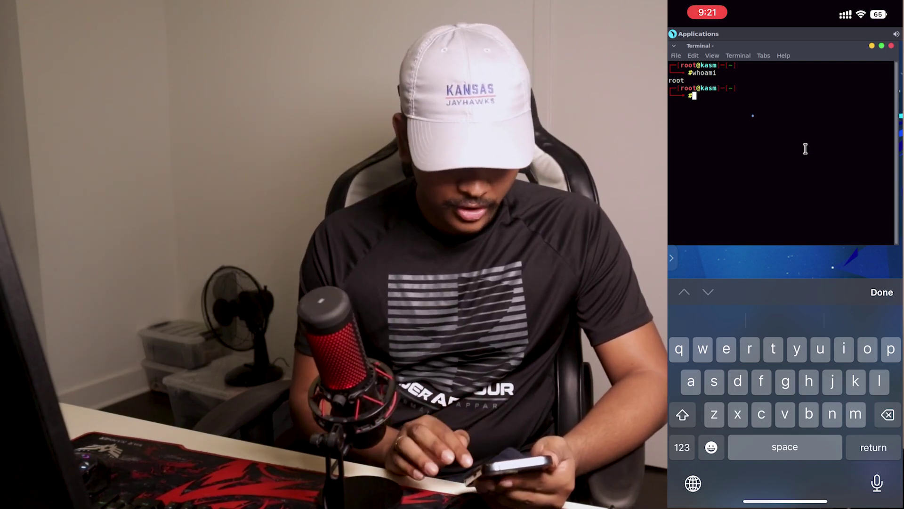